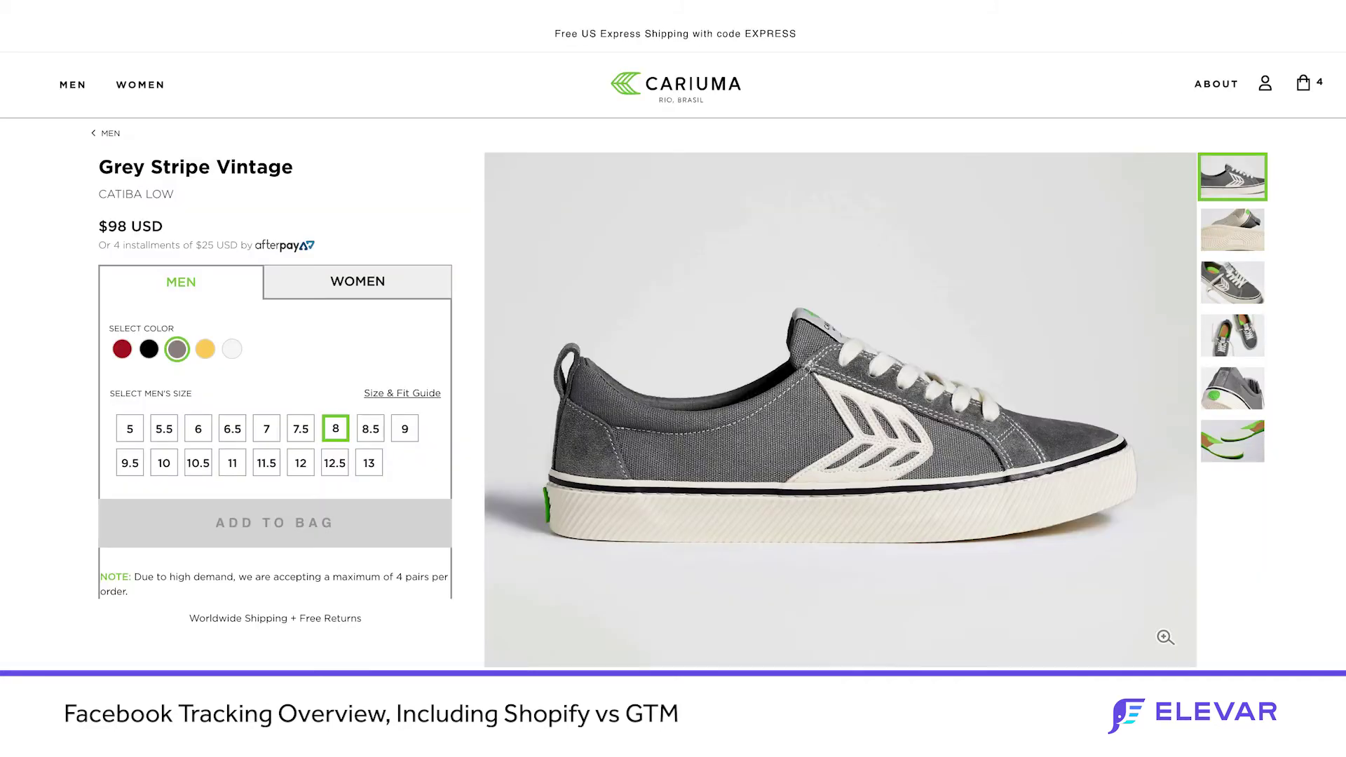
- Examine the details of the PageView and ViewContent events on the product page with Facebook Pixel Helper
left_click(683, 1)
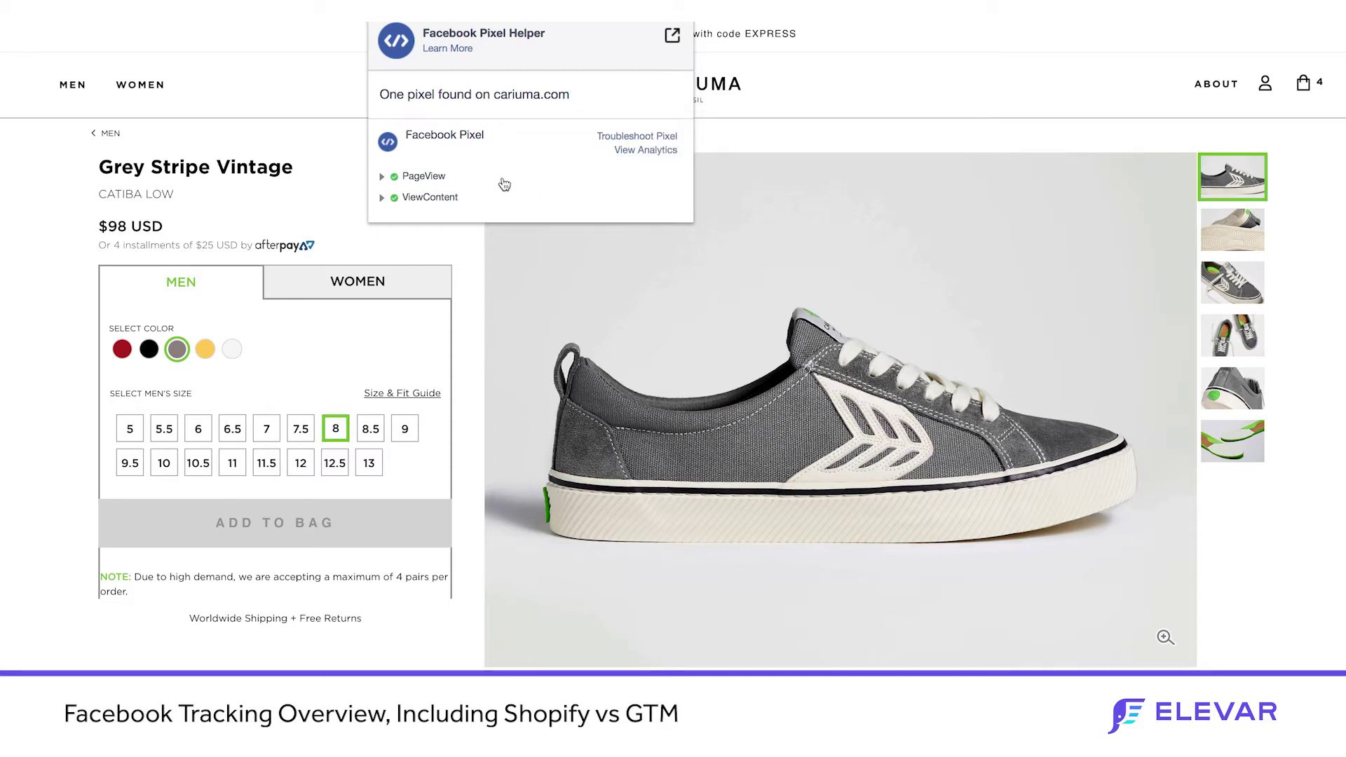
left_click(433, 199)
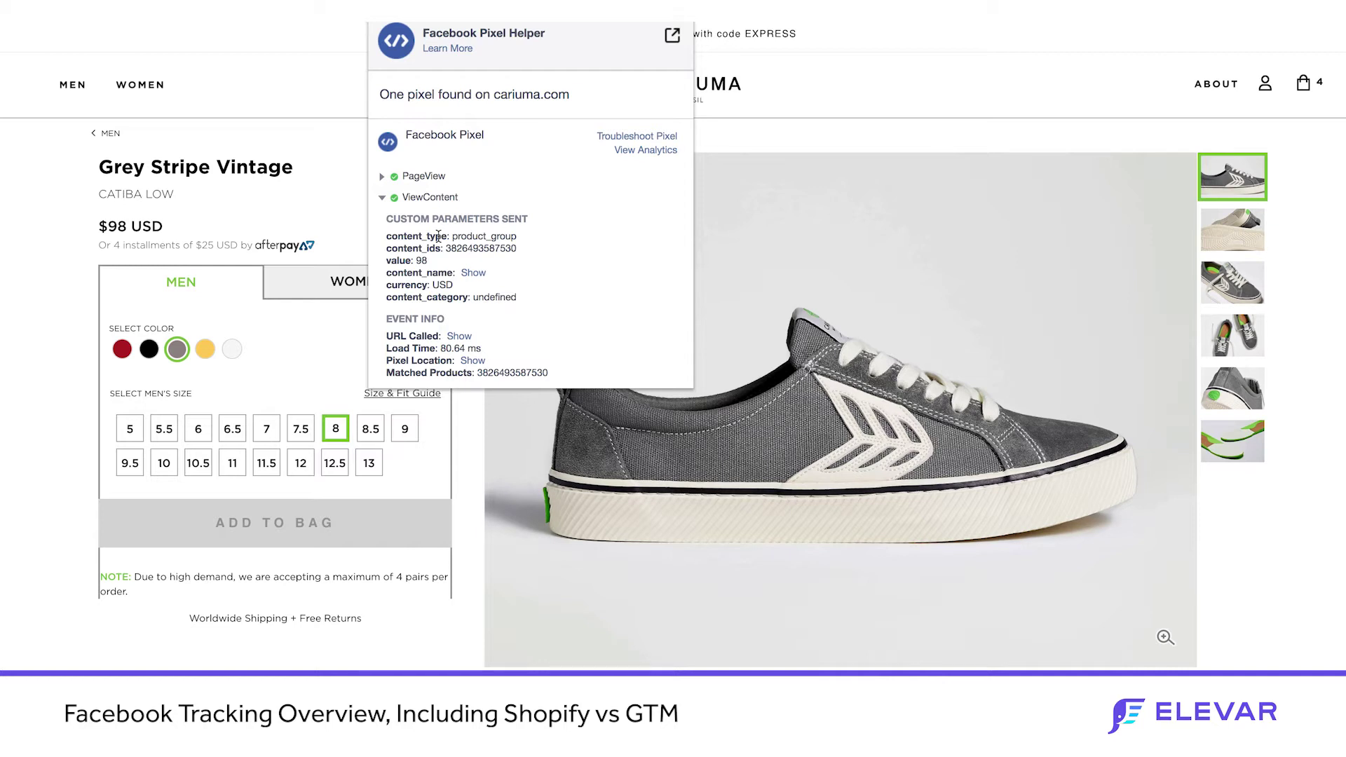
left_click(424, 179)
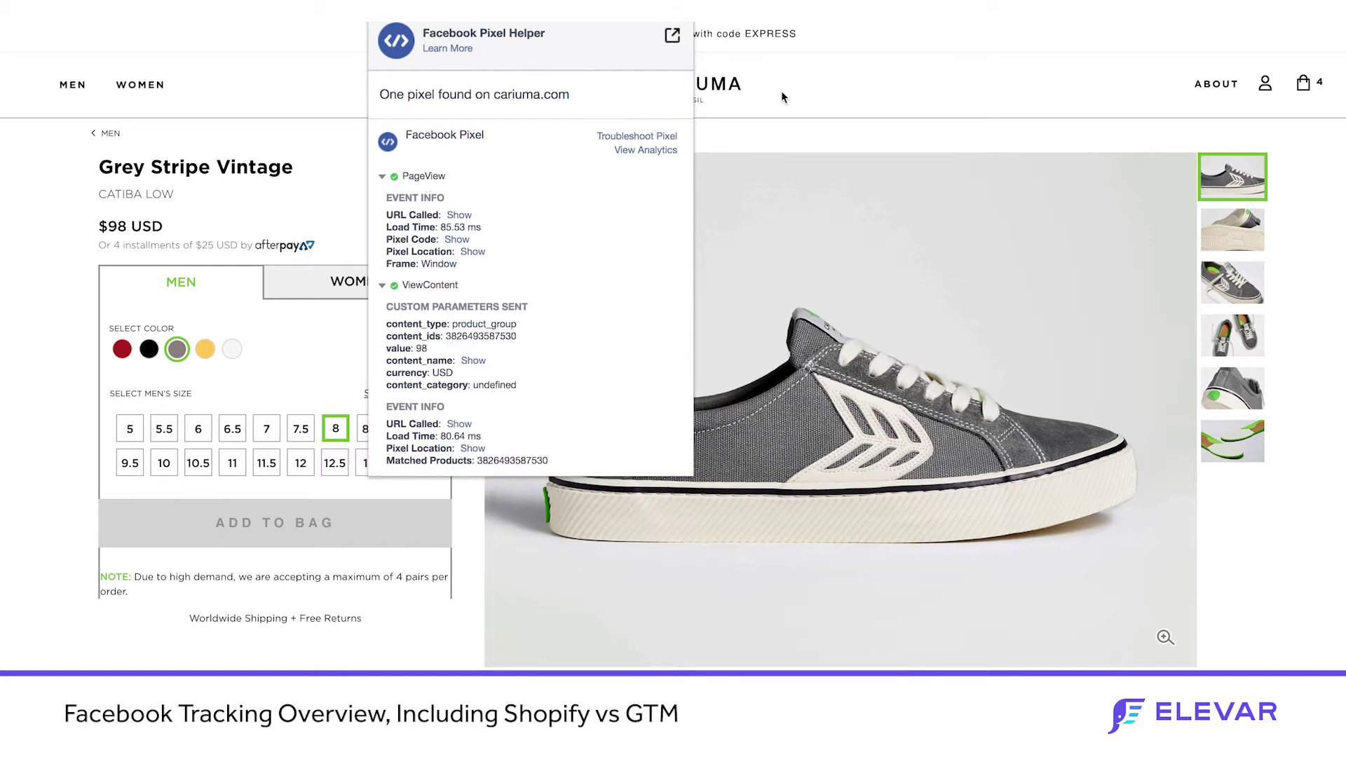
left_click(785, 98)
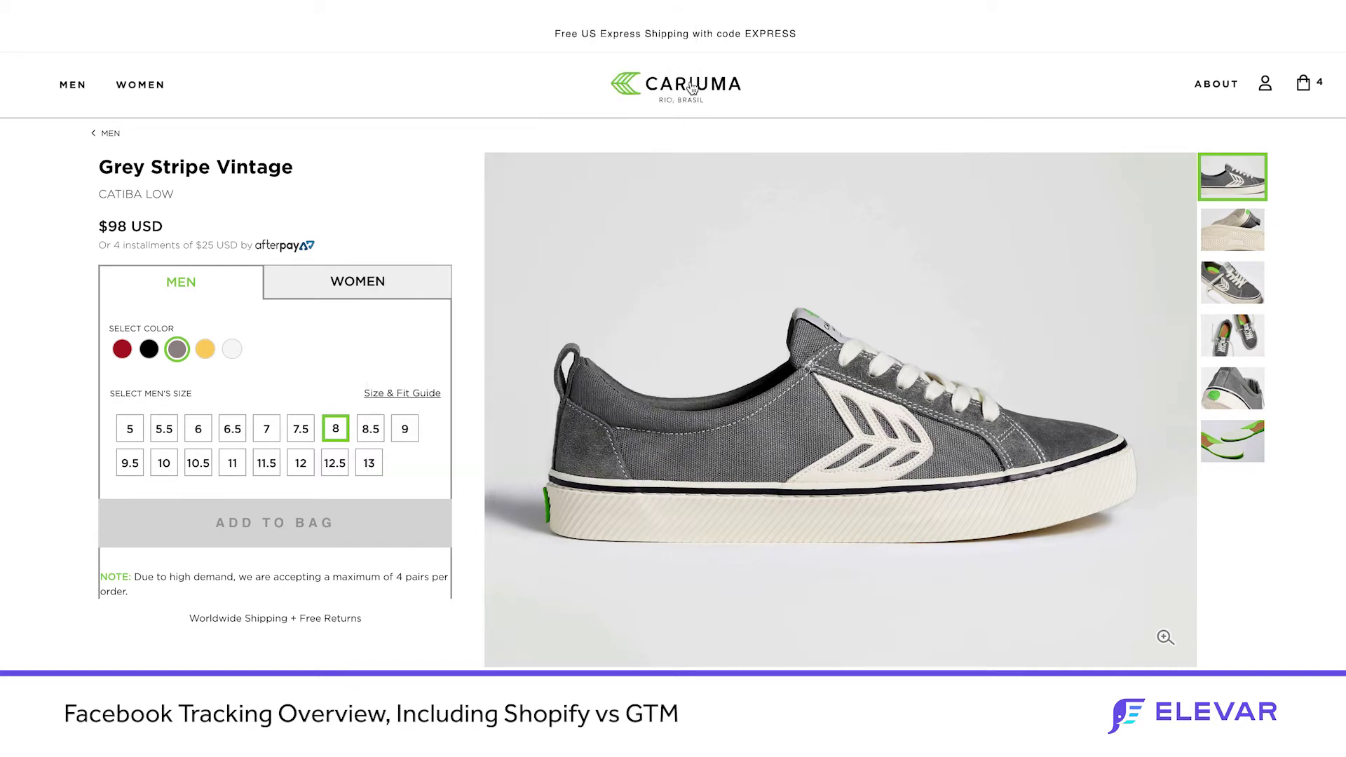
- Inspect the Cariuma homepage's network requests, reload the page and filter the requests by "facebook"
left_click(692, 87)
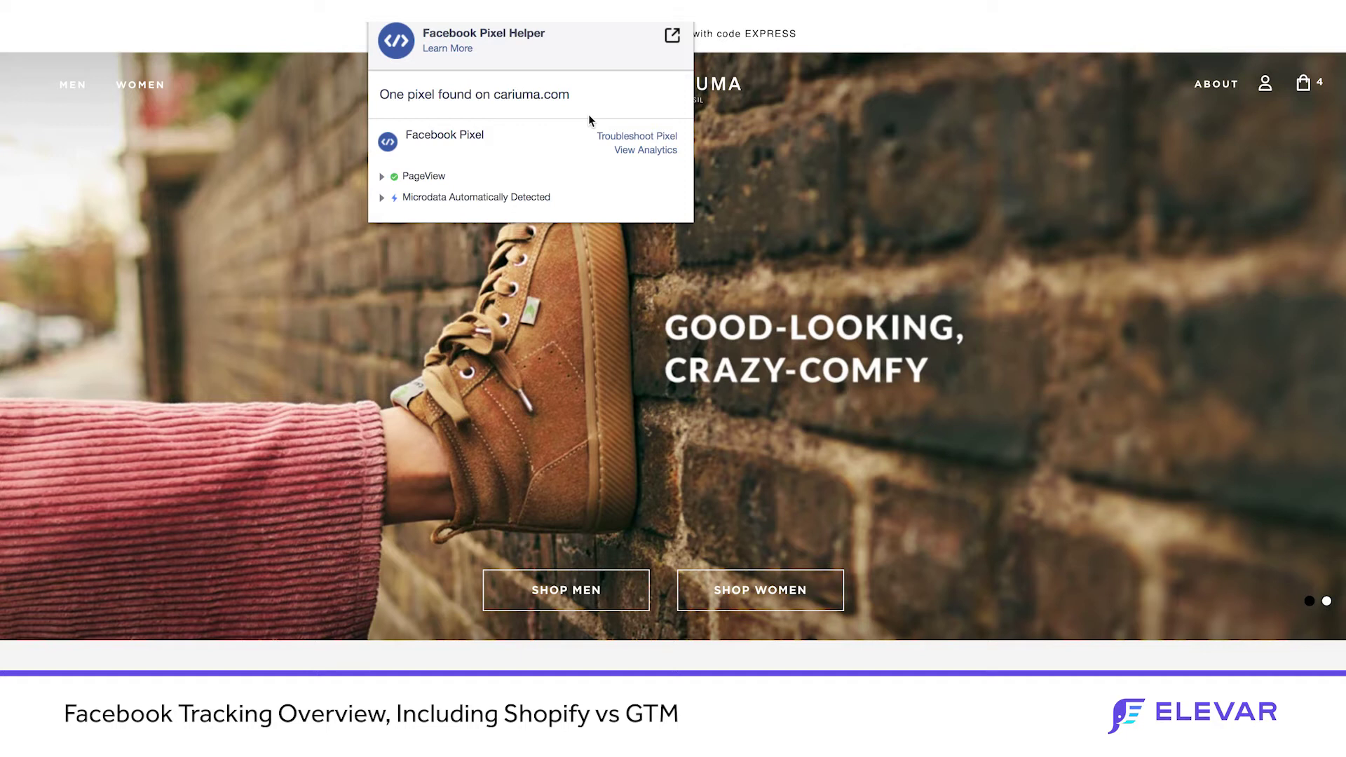
right_click(973, 209)
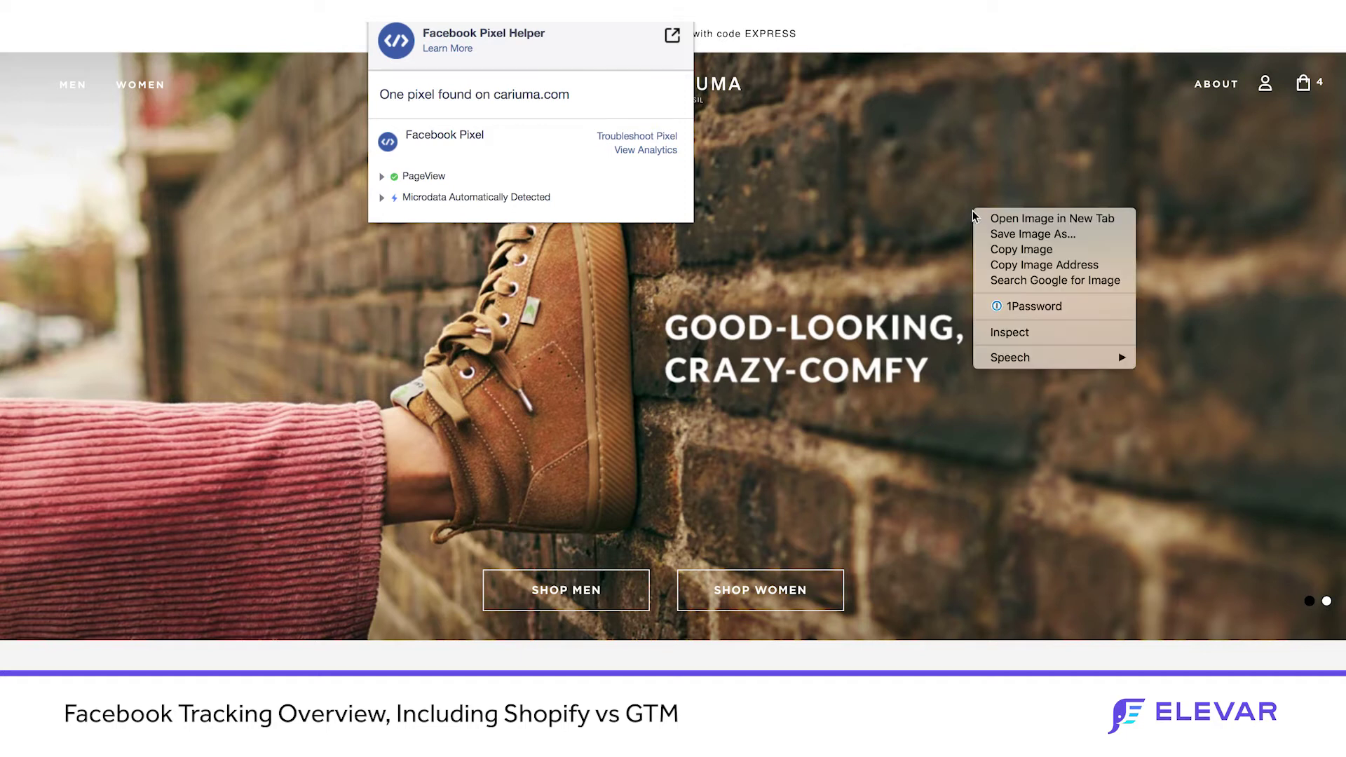
left_click(1004, 338)
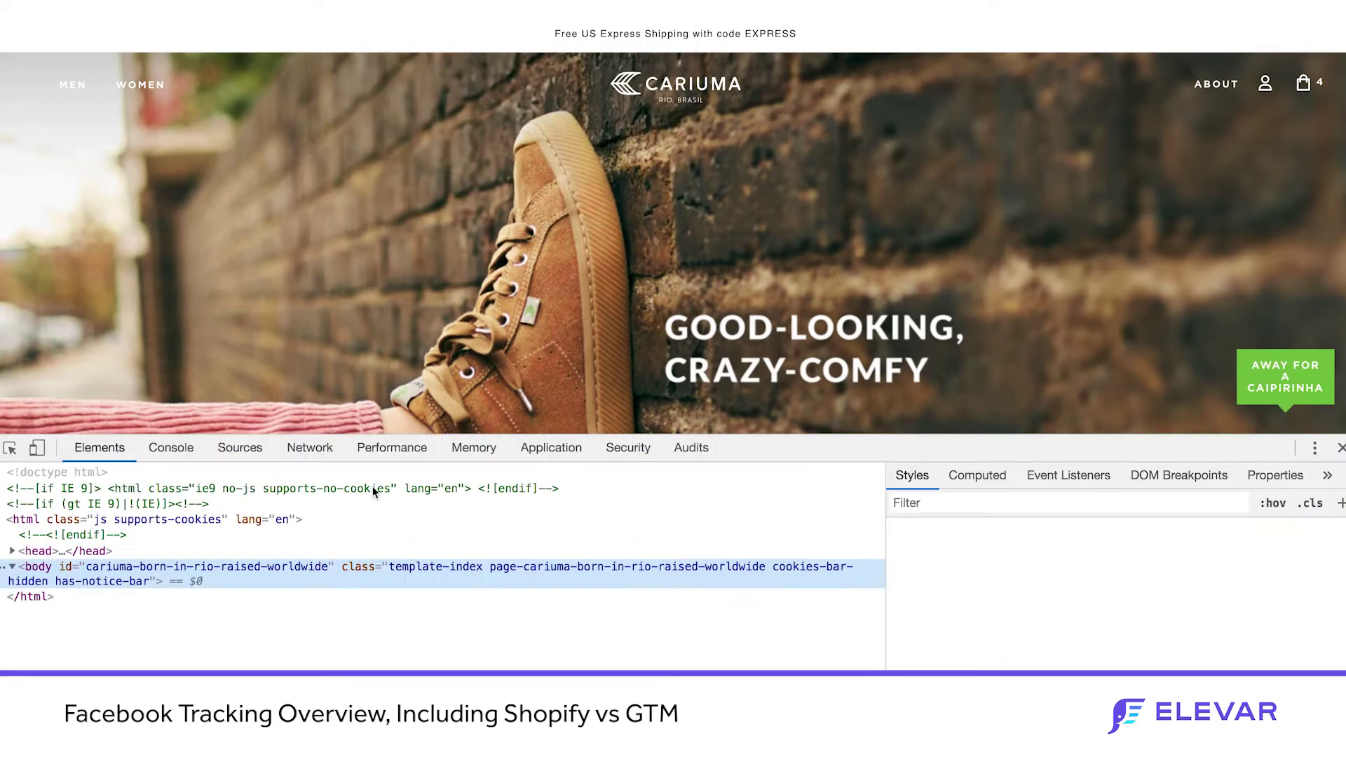
left_click(309, 449)
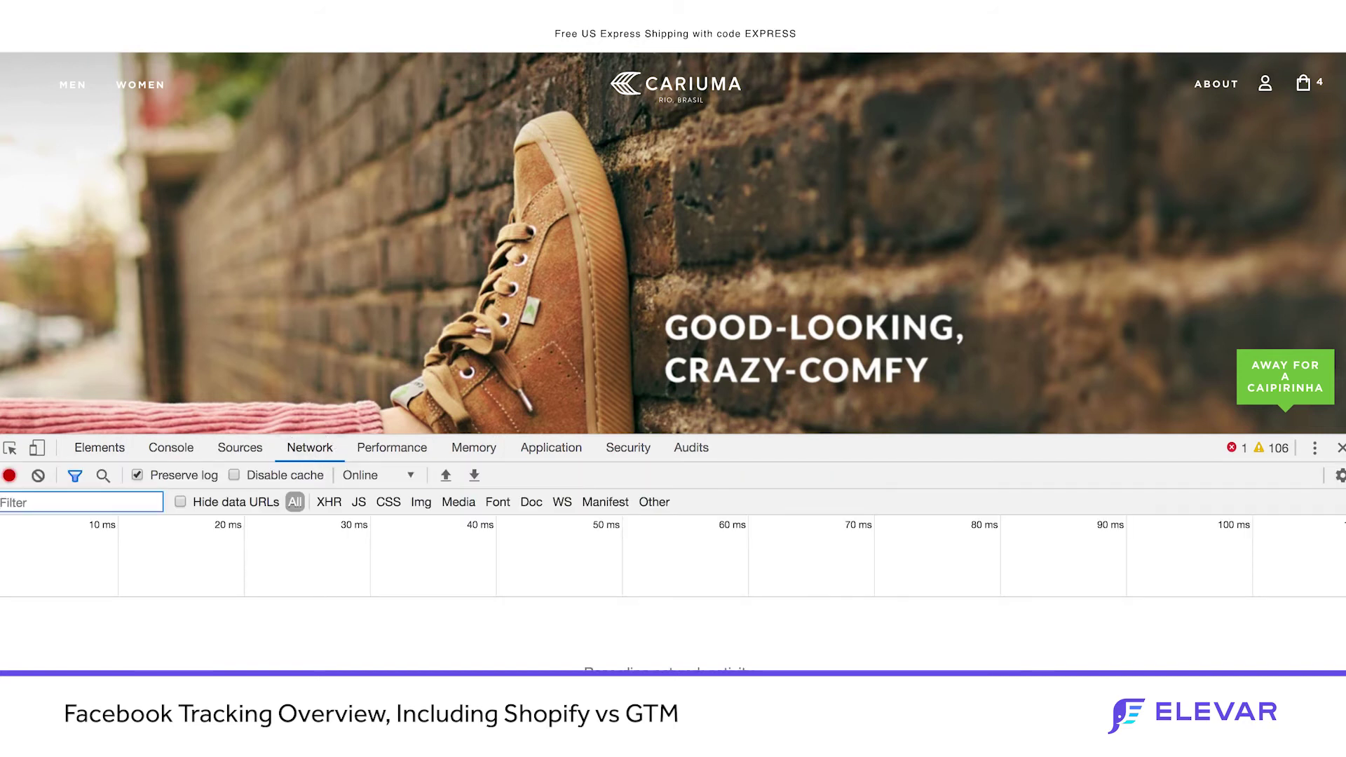
left_click(63, 27)
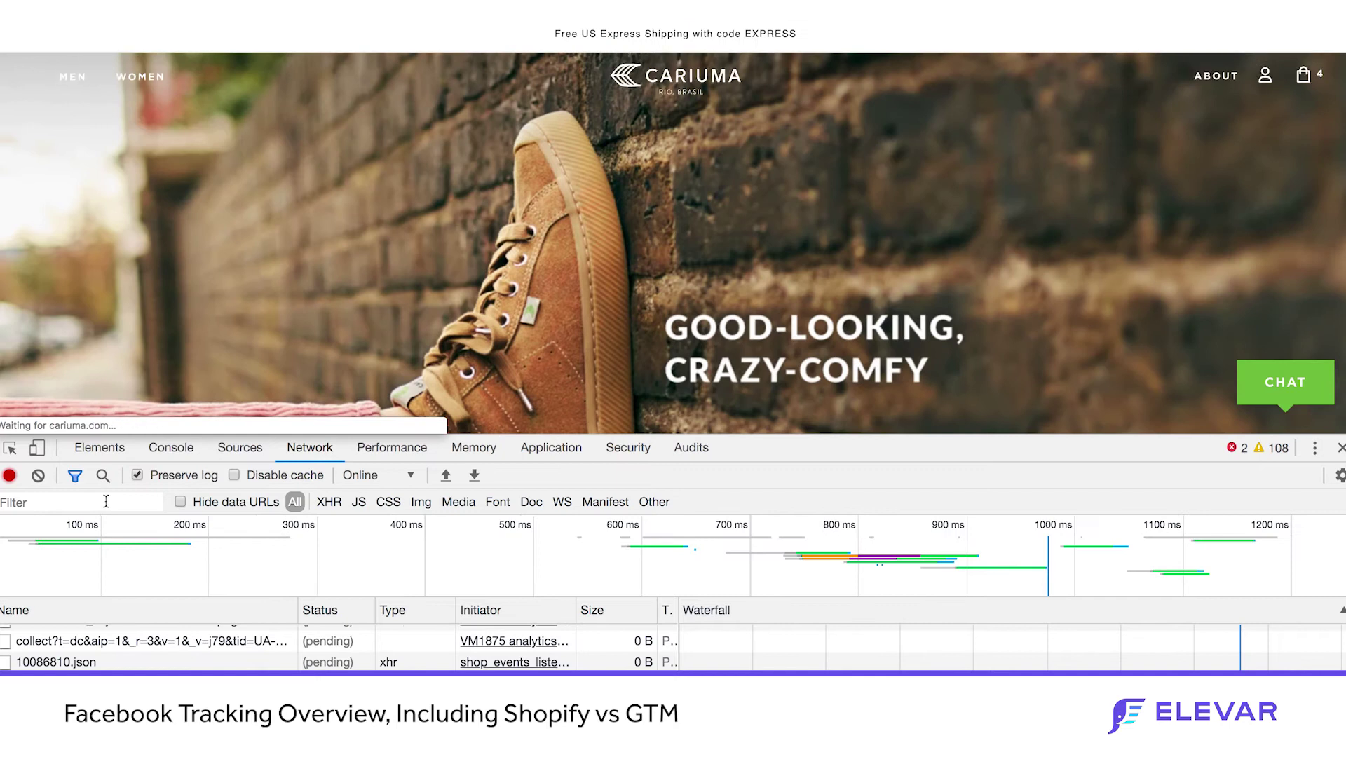
left_click(106, 501)
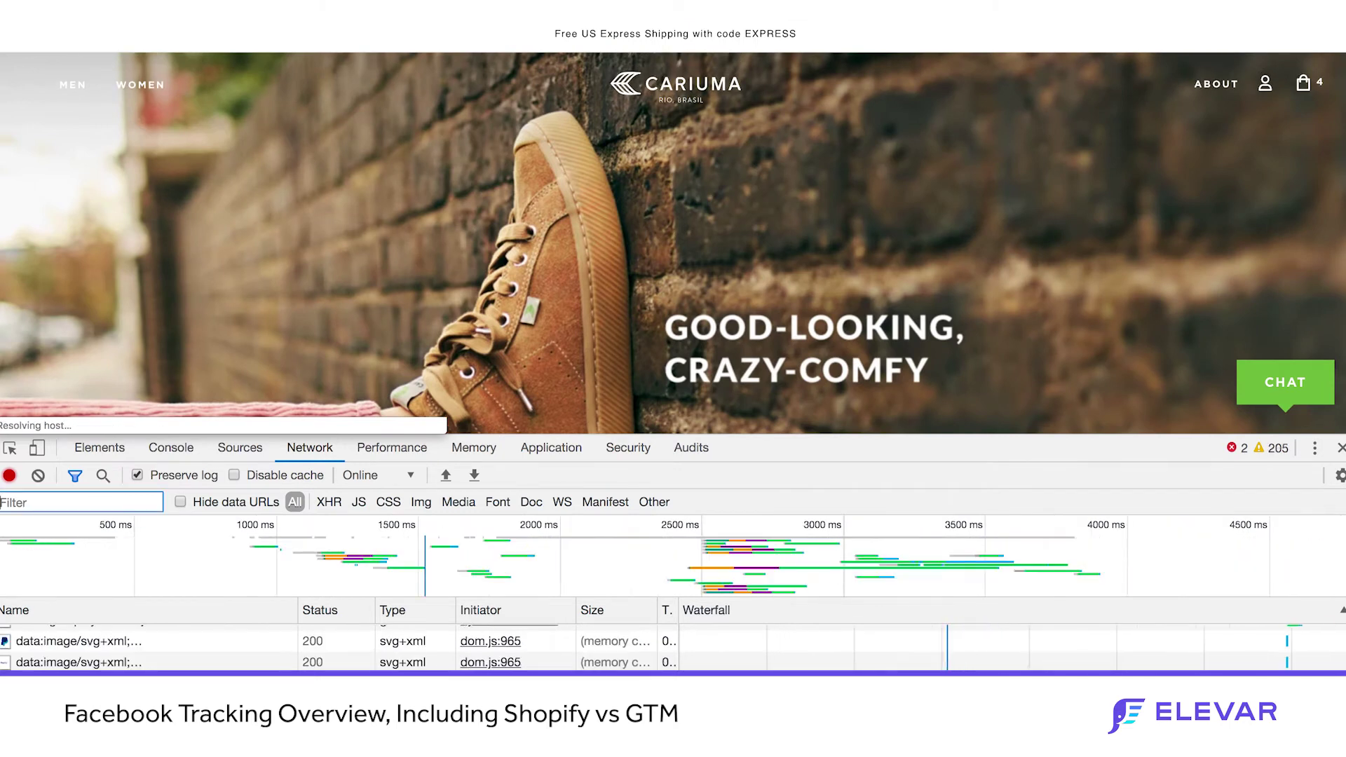
type("facebook")
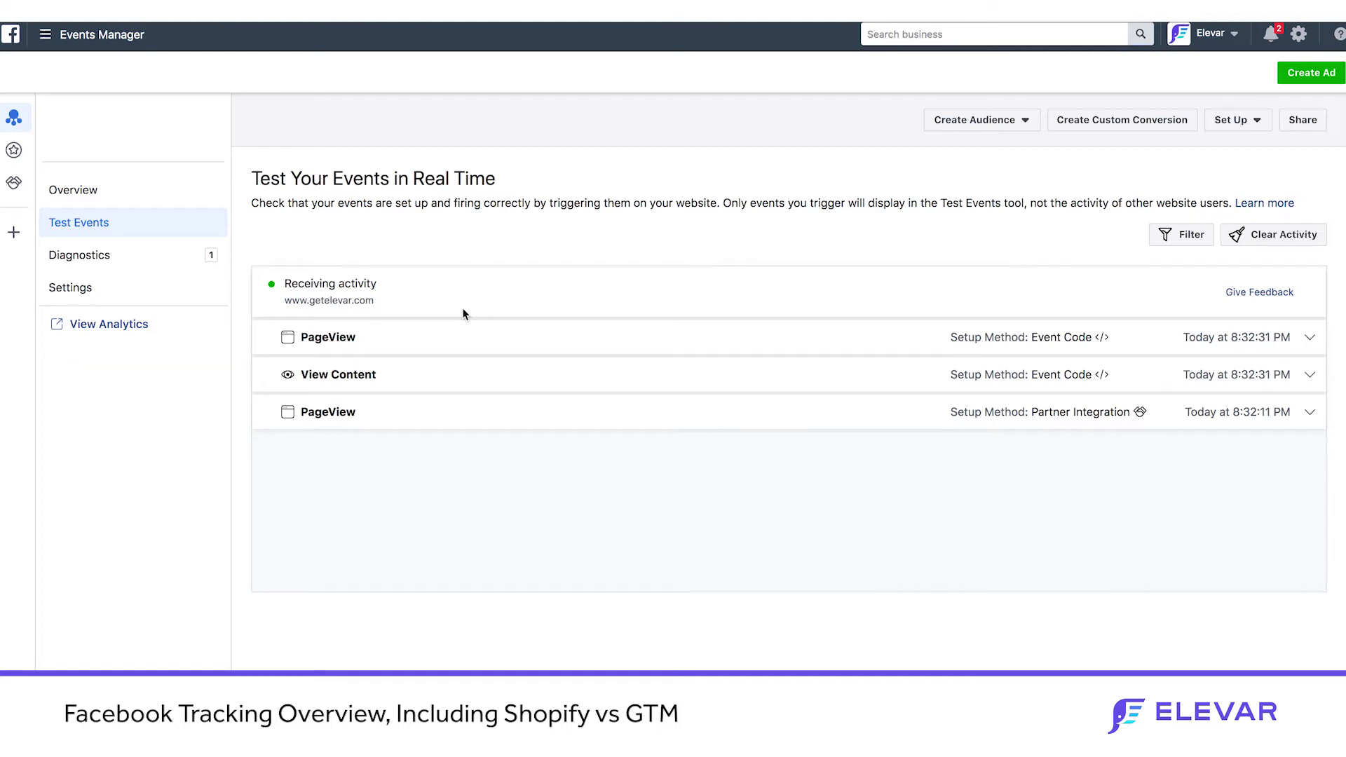
- Open the View Content entry among the received test events in Facebook Events Manager
left_click(377, 380)
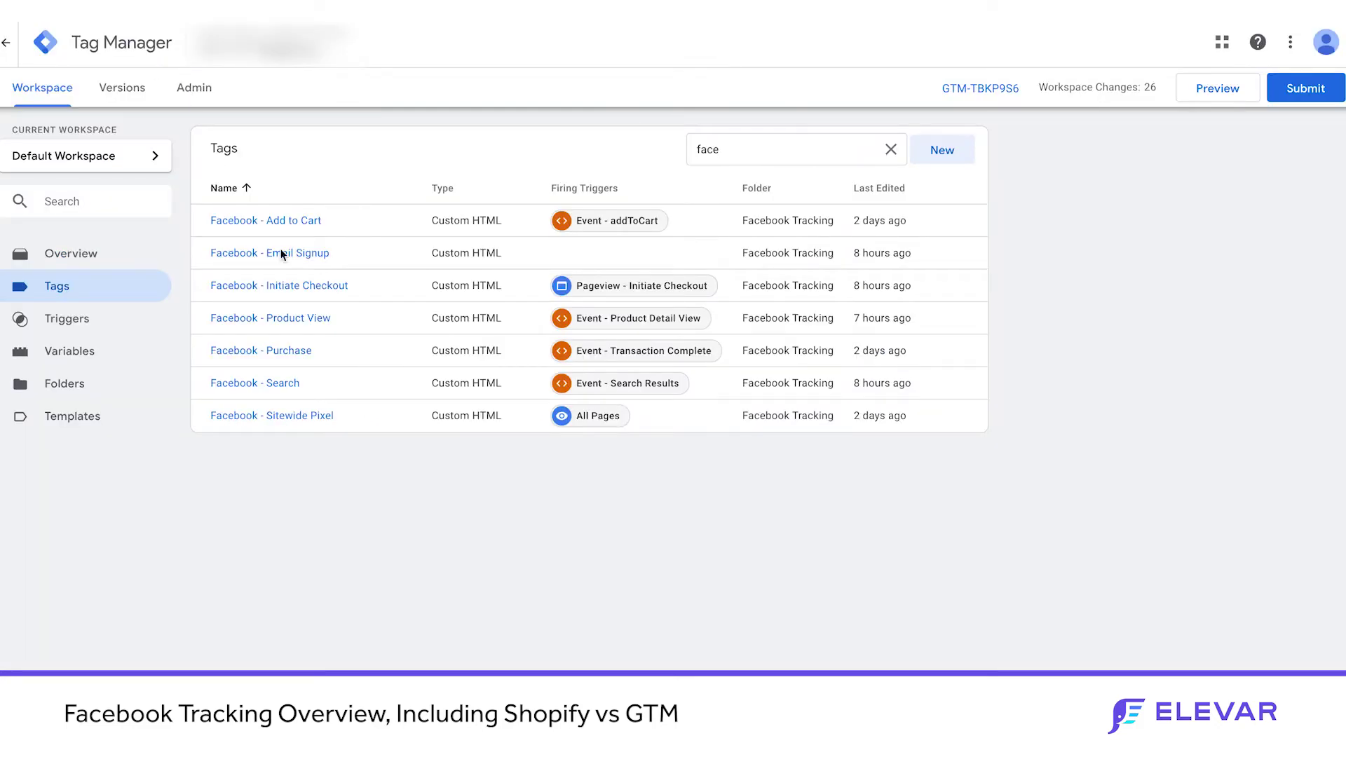
- In Google Tag Manager, review the HTML of the Facebook - Product View tag, close it and open Facebook - Initiate Checkout
left_click(310, 319)
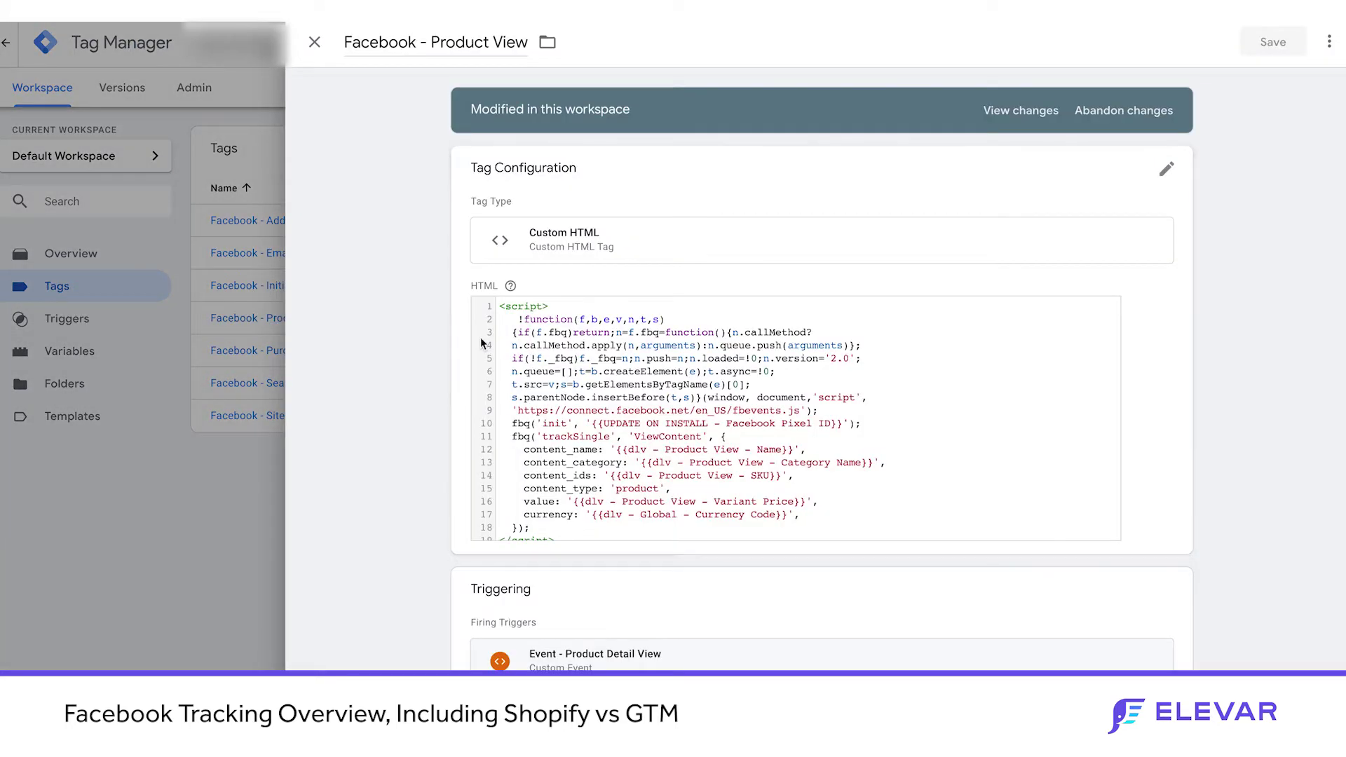
scroll(671, 419, "down", 1)
left_click(670, 416)
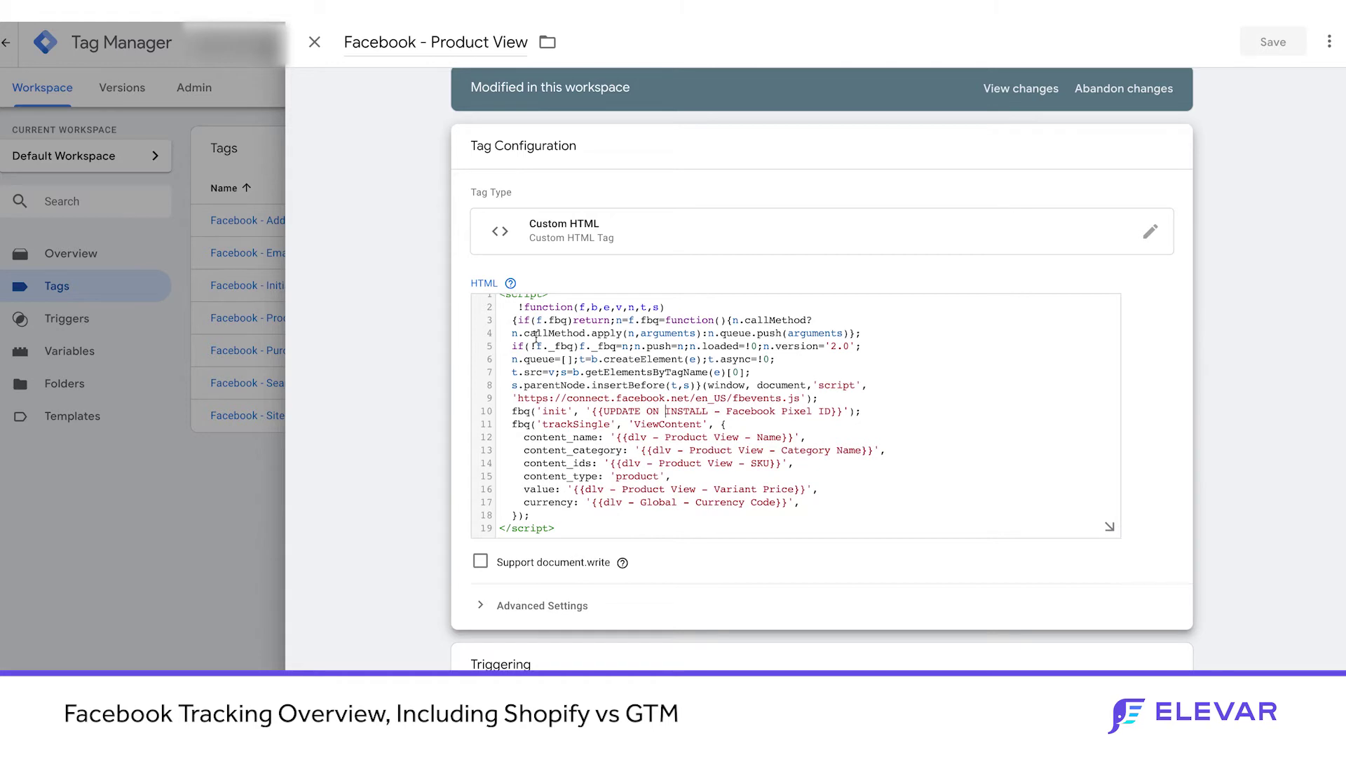
left_click(315, 42)
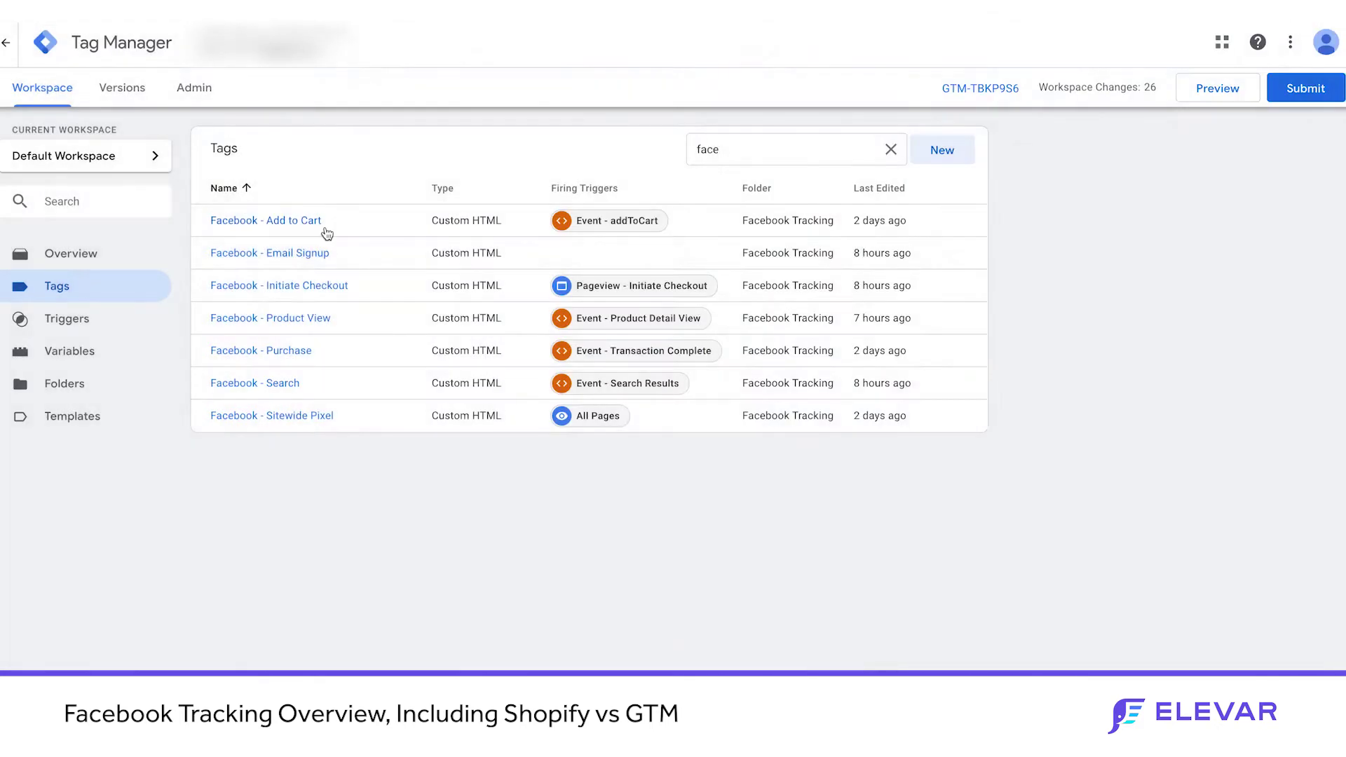
left_click(319, 286)
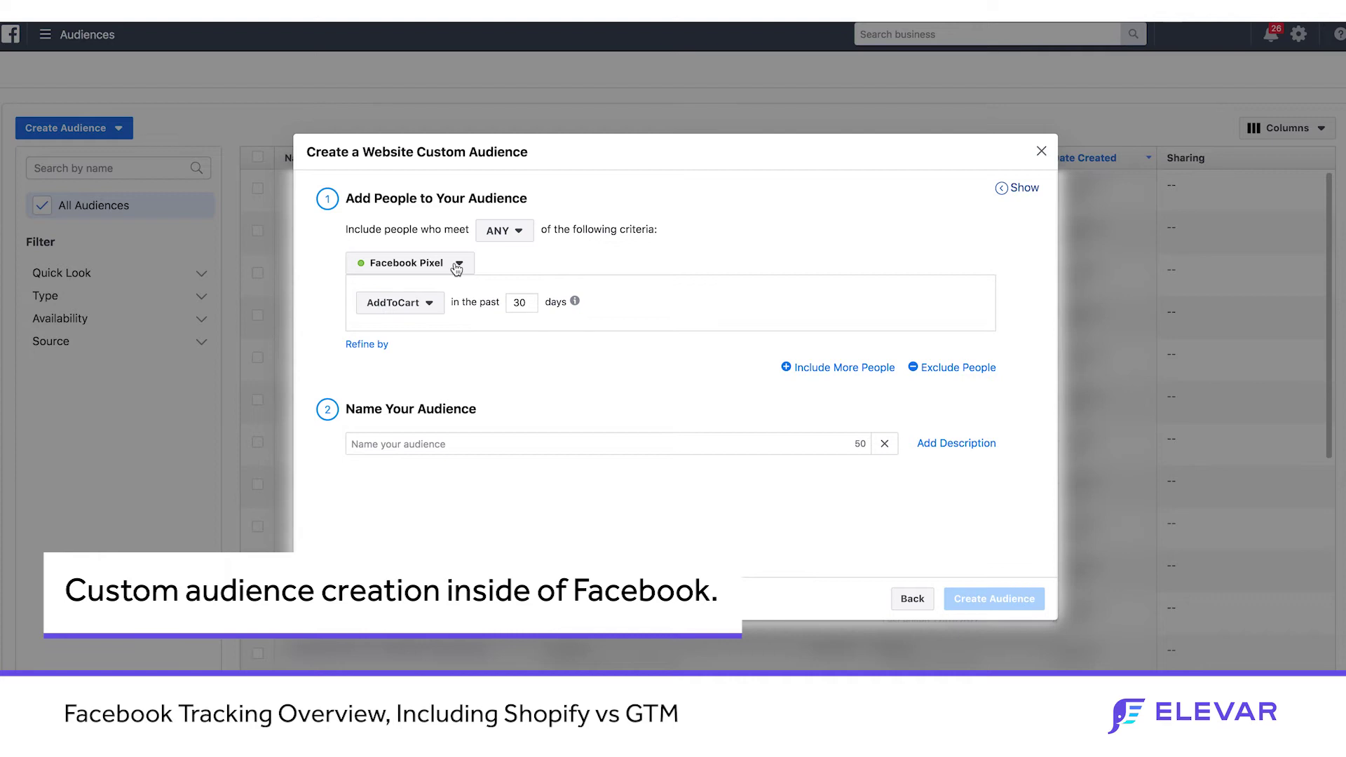
- In Facebook Audiences, review the available pixel events for the website custom audience and select AddToCart
left_click(429, 303)
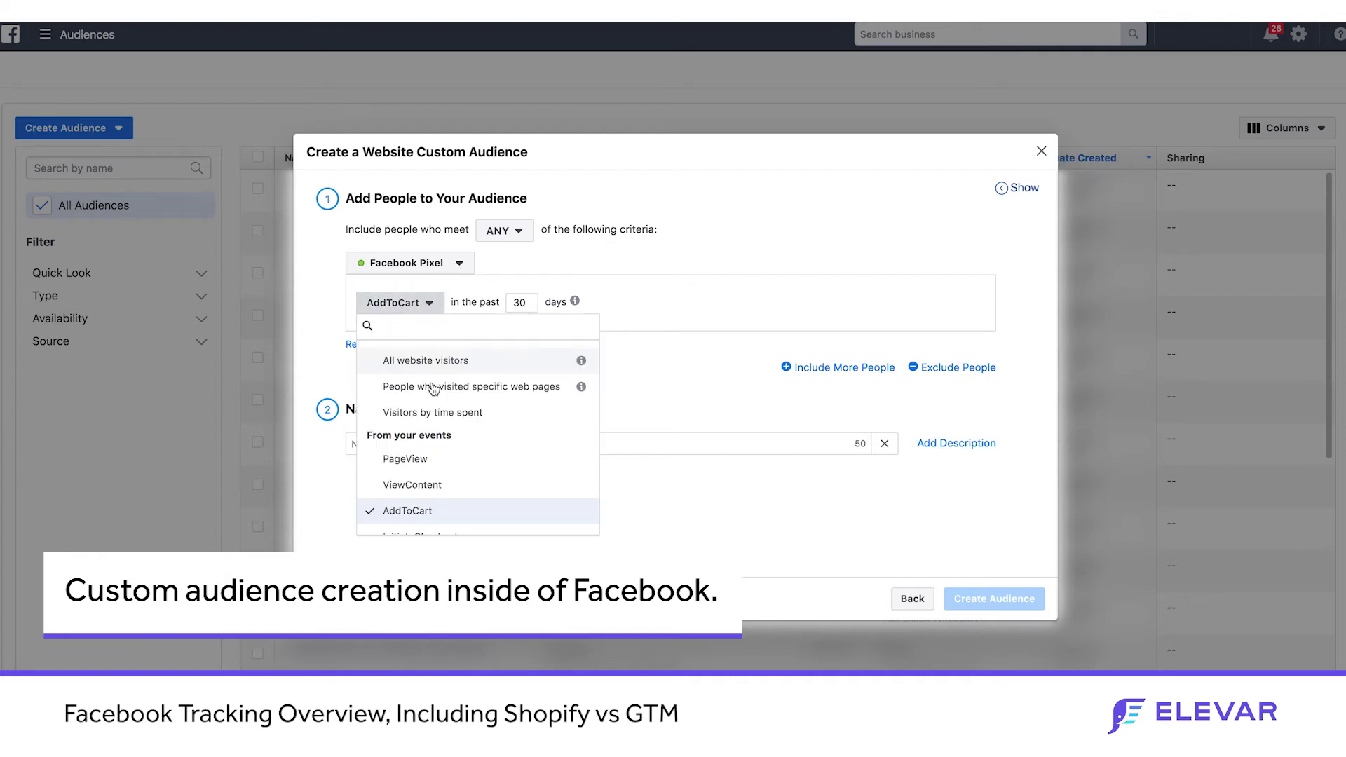
scroll(448, 428, "down", 2)
scroll(451, 431, "up", 2)
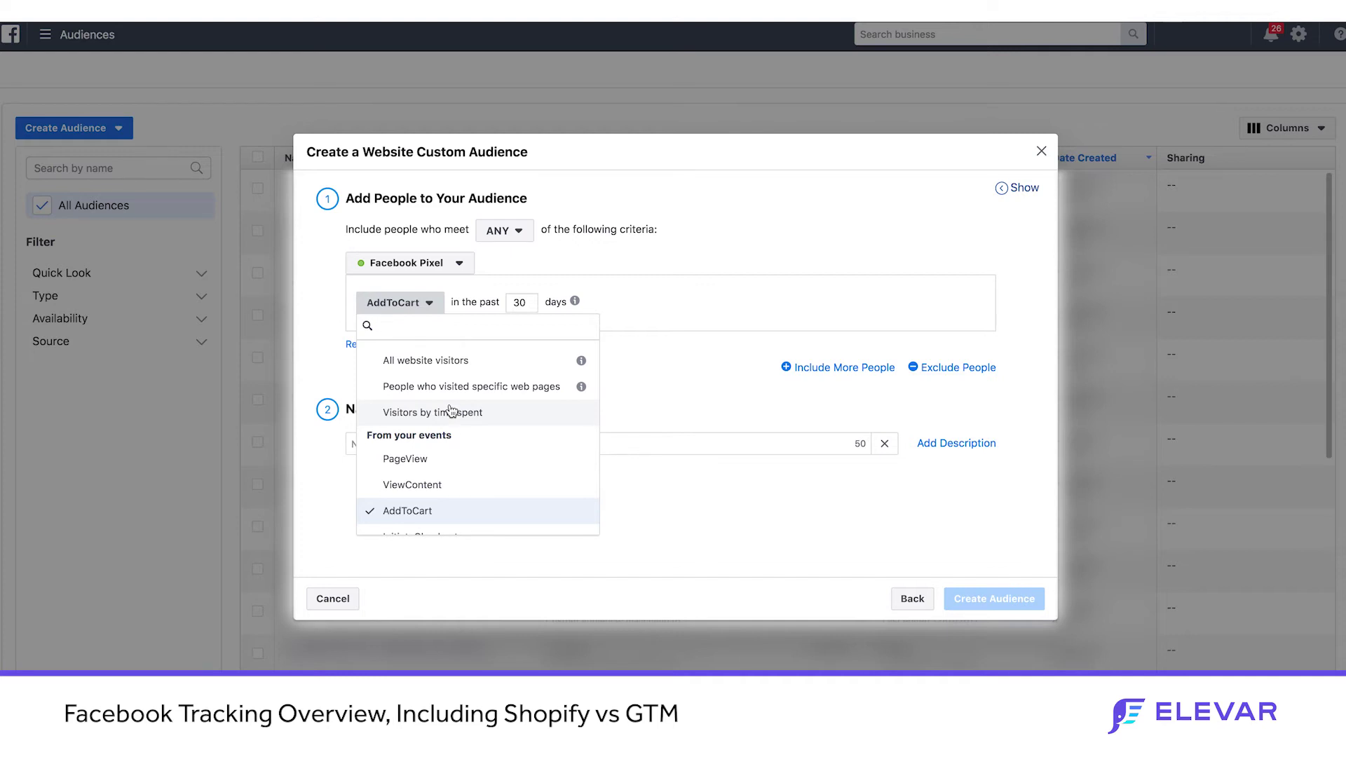
scroll(451, 411, "down", 2)
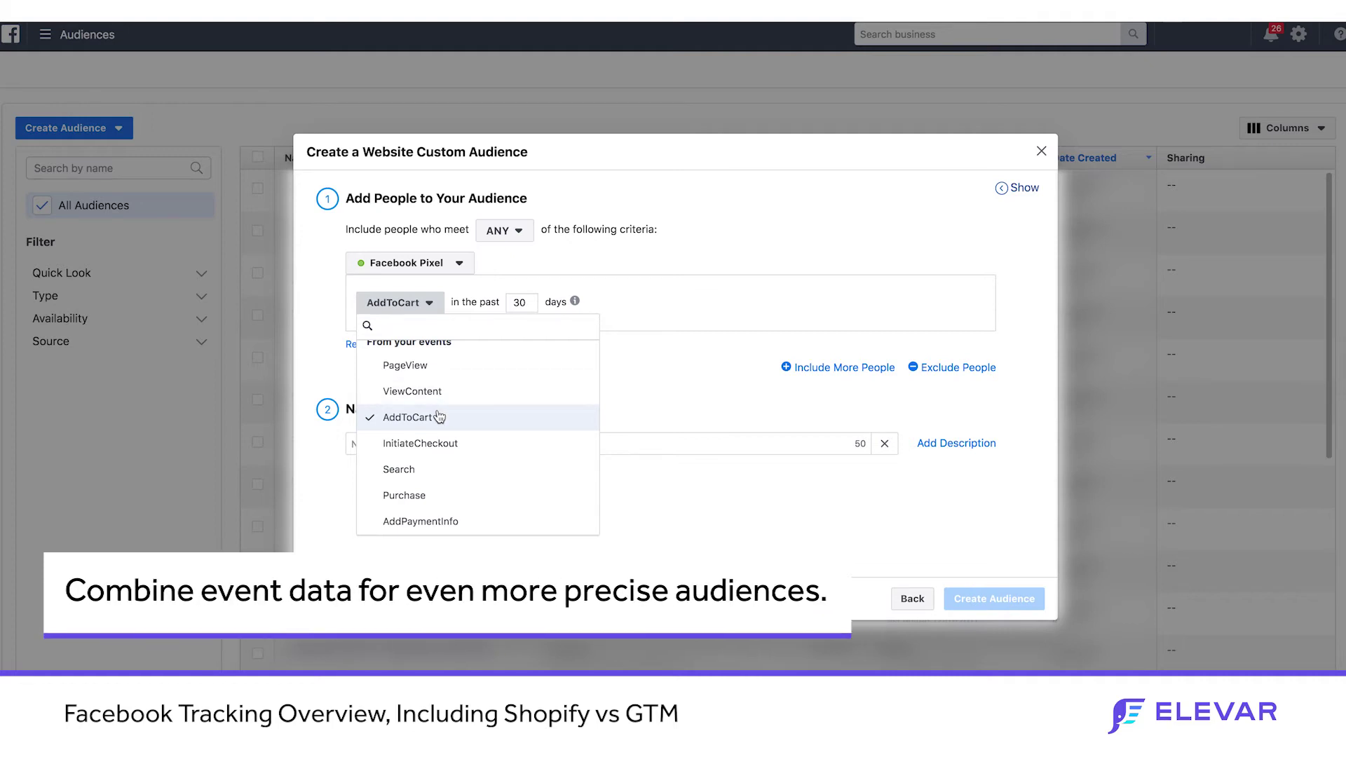
left_click(430, 419)
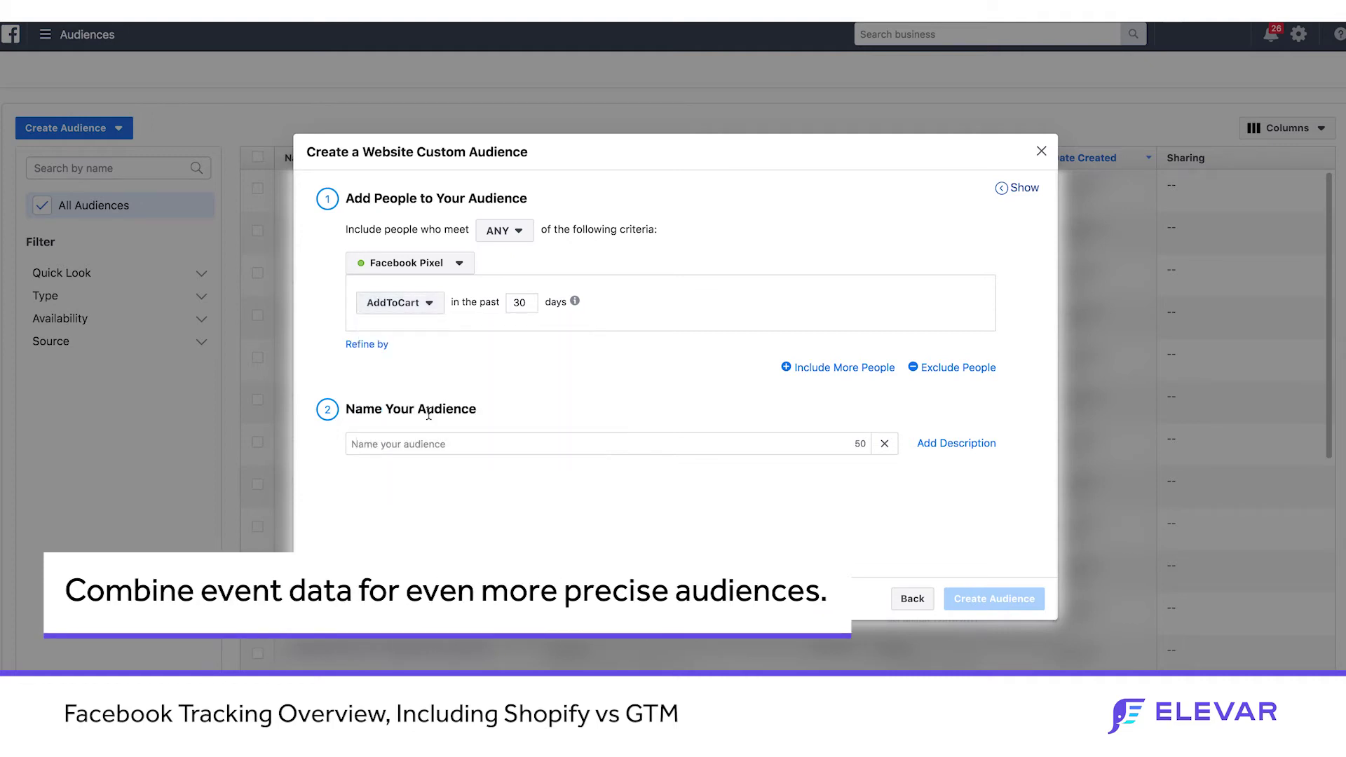
- Refine the AddToCart criterion by URL/Parameter, with the URL containing "collections"
left_click(373, 346)
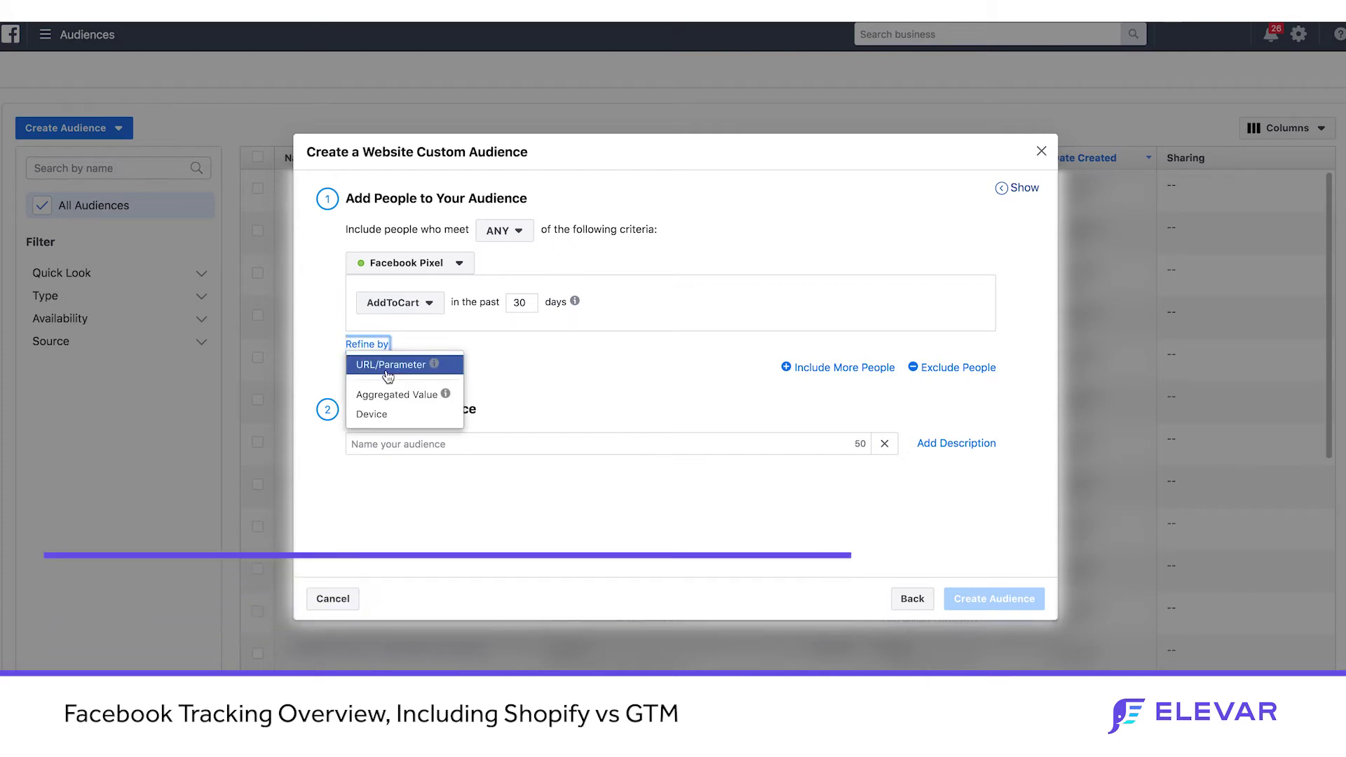
left_click(388, 365)
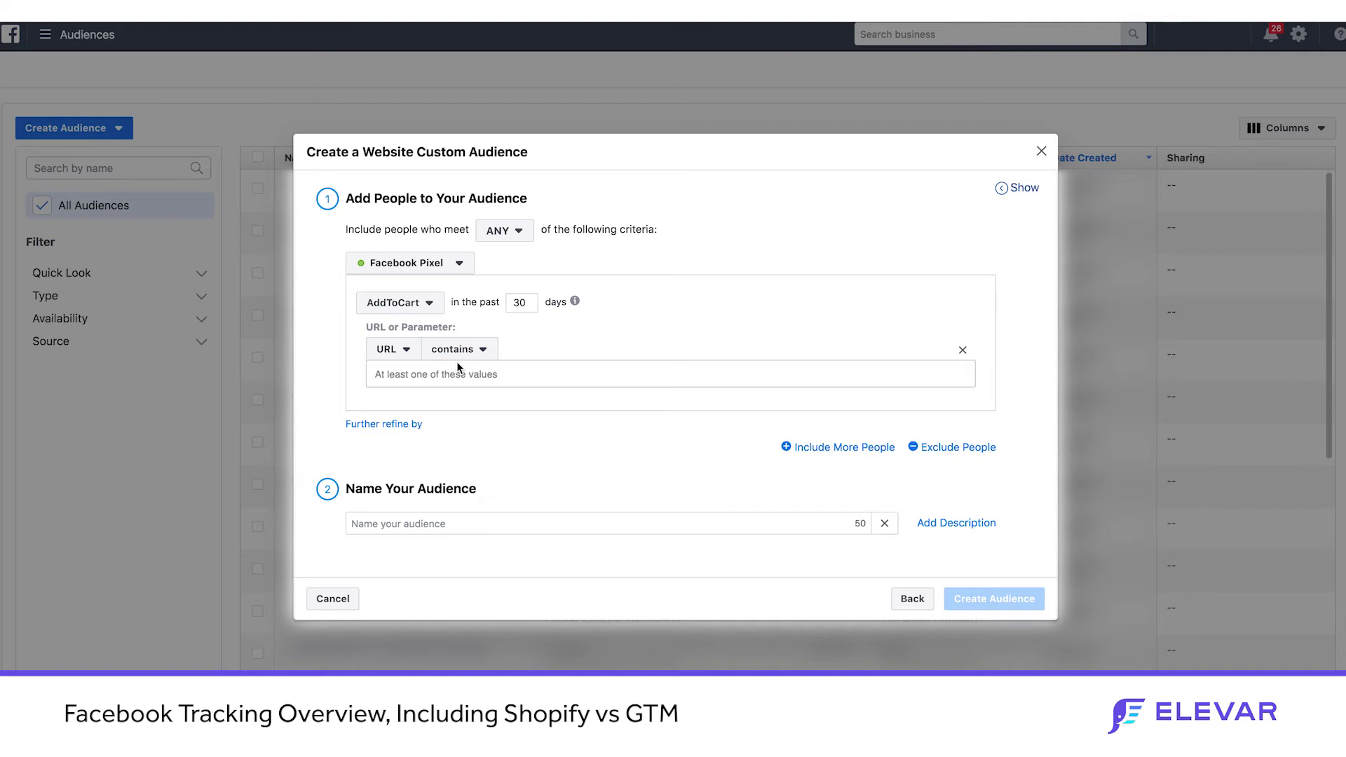
left_click(436, 381)
type("collections")
- Change the AddToCart refinement to the content_name parameter containing "hairgel" instead of "collections"
left_click(404, 350)
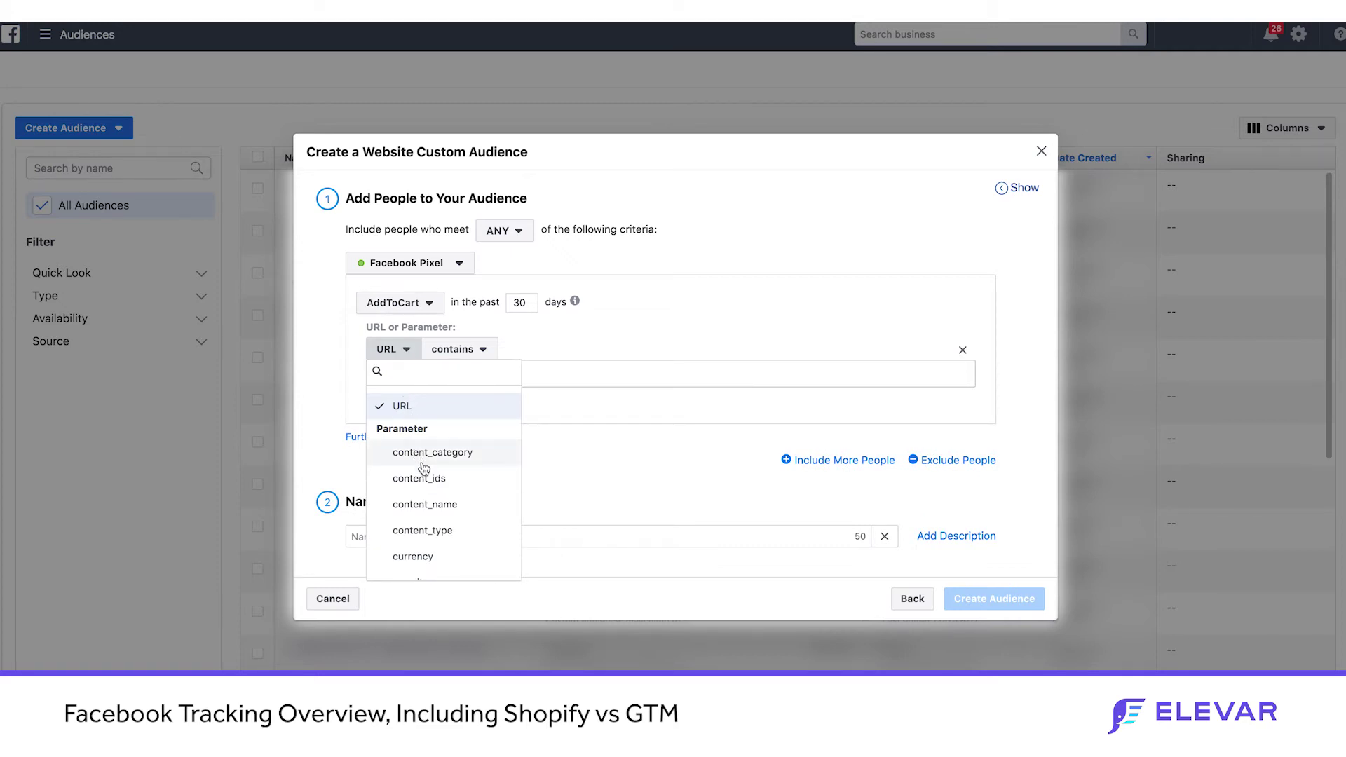
left_click(424, 505)
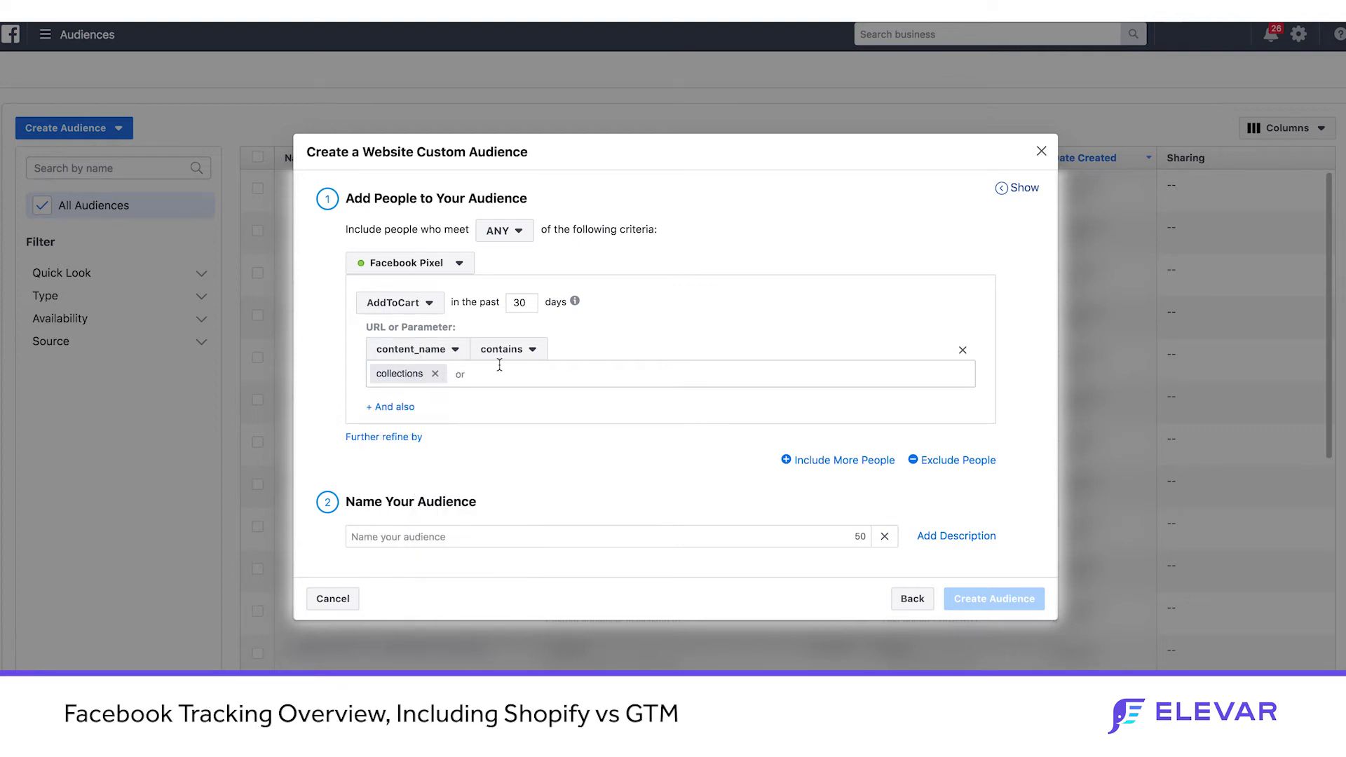
left_click(435, 373)
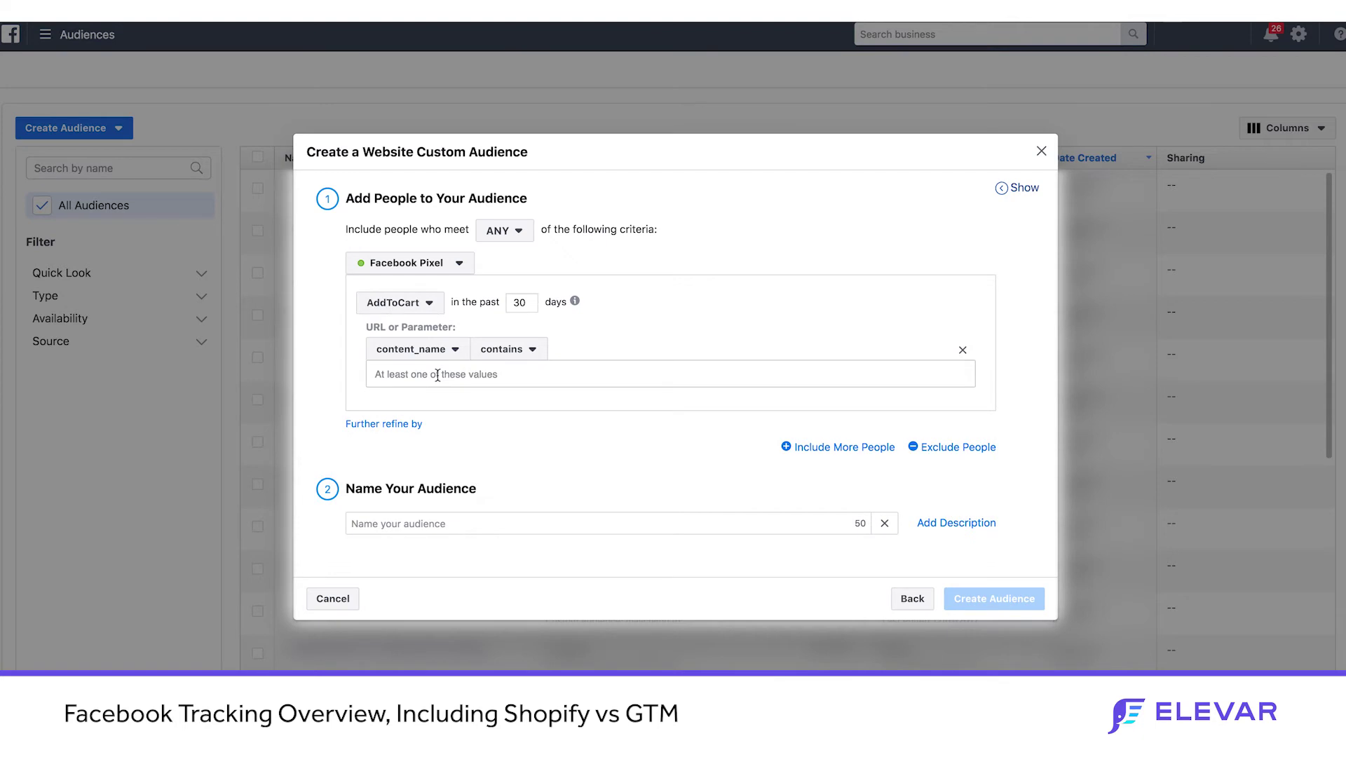
type("hair")
key("Return")
type("ge")
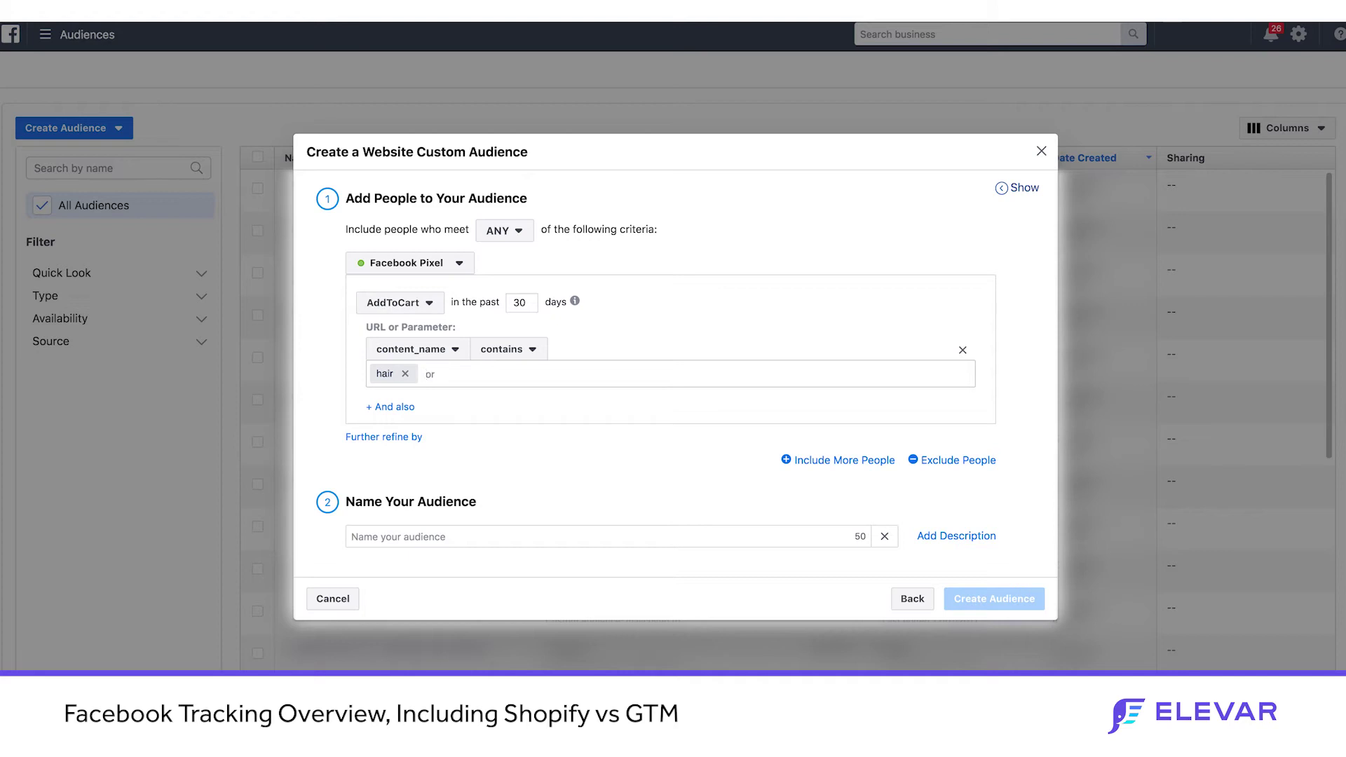
key("BackSpace")
key("BackSpace")
type("hairgel")
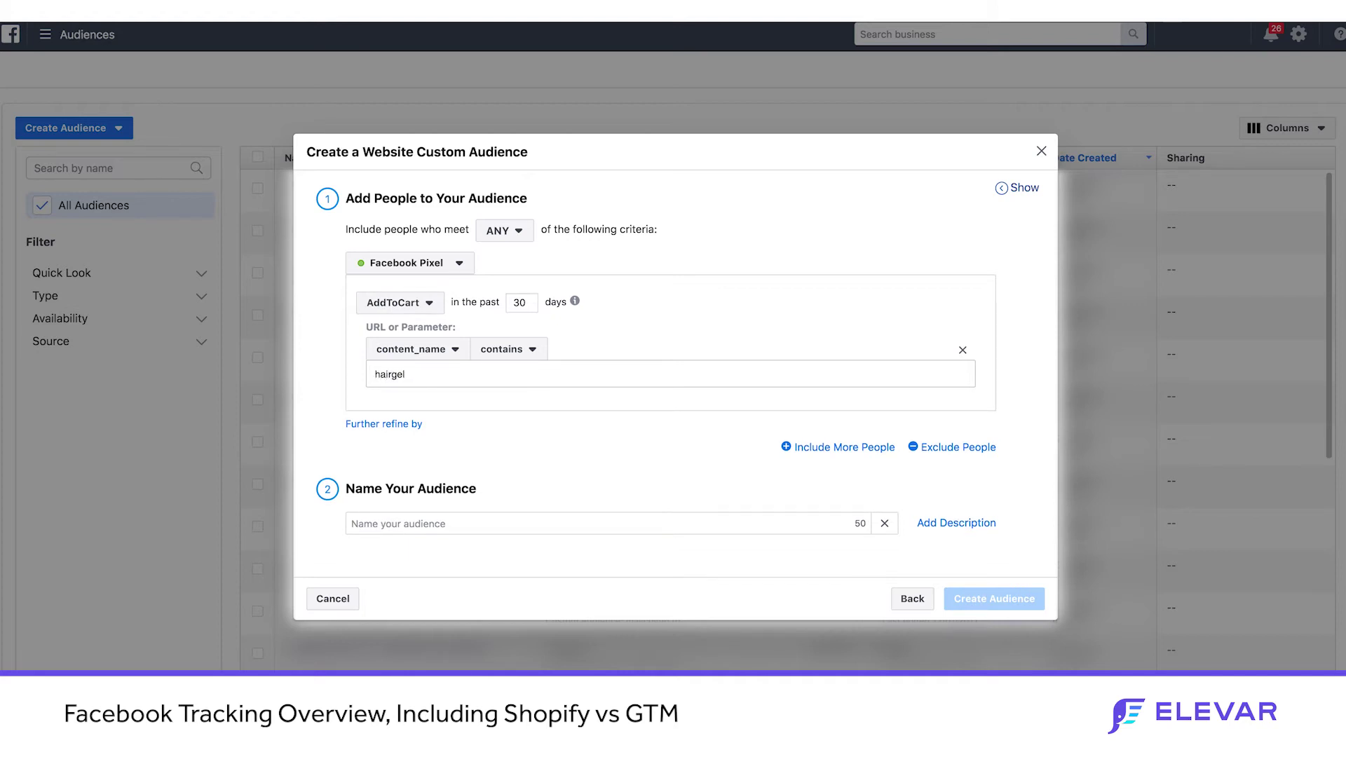
key("Return")
type("br")
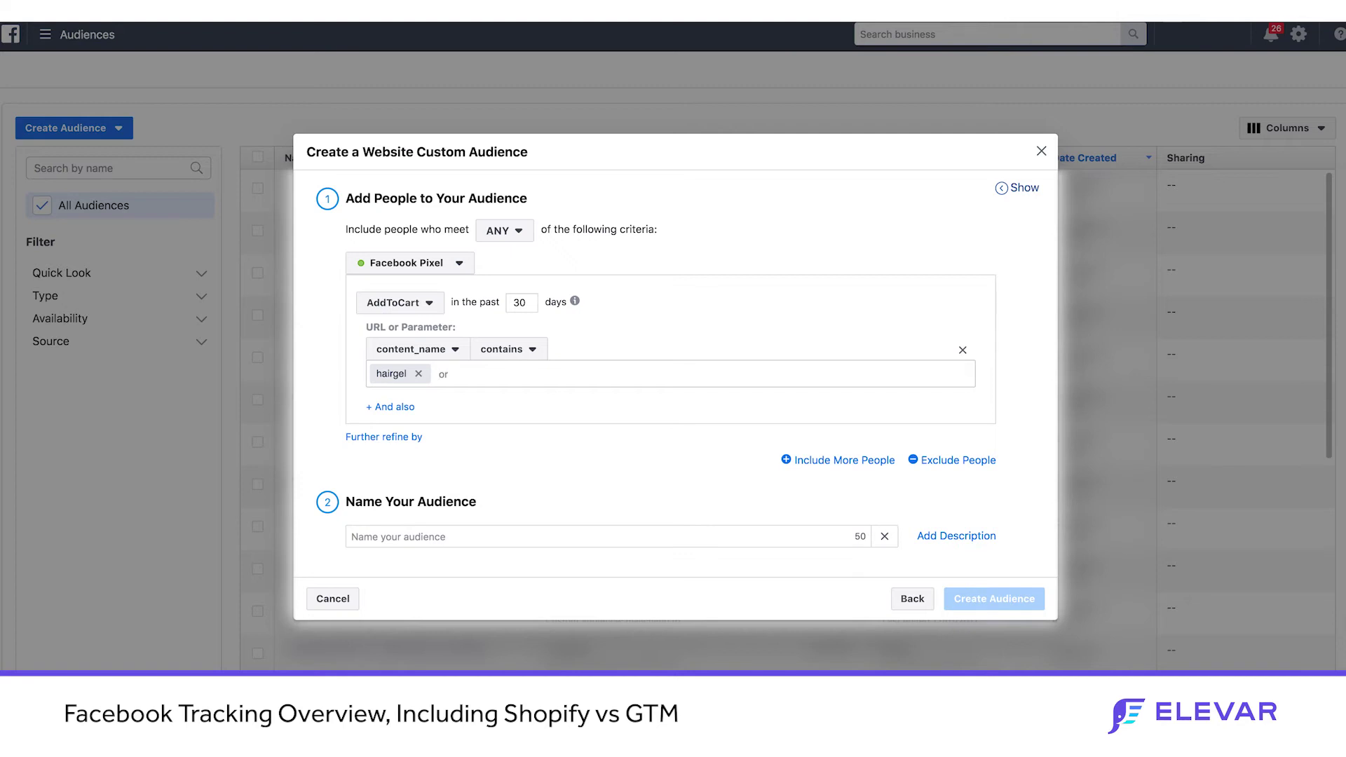
- Include more people with a second pixel criterion based on ViewContent, and view its refinement options
left_click(387, 436)
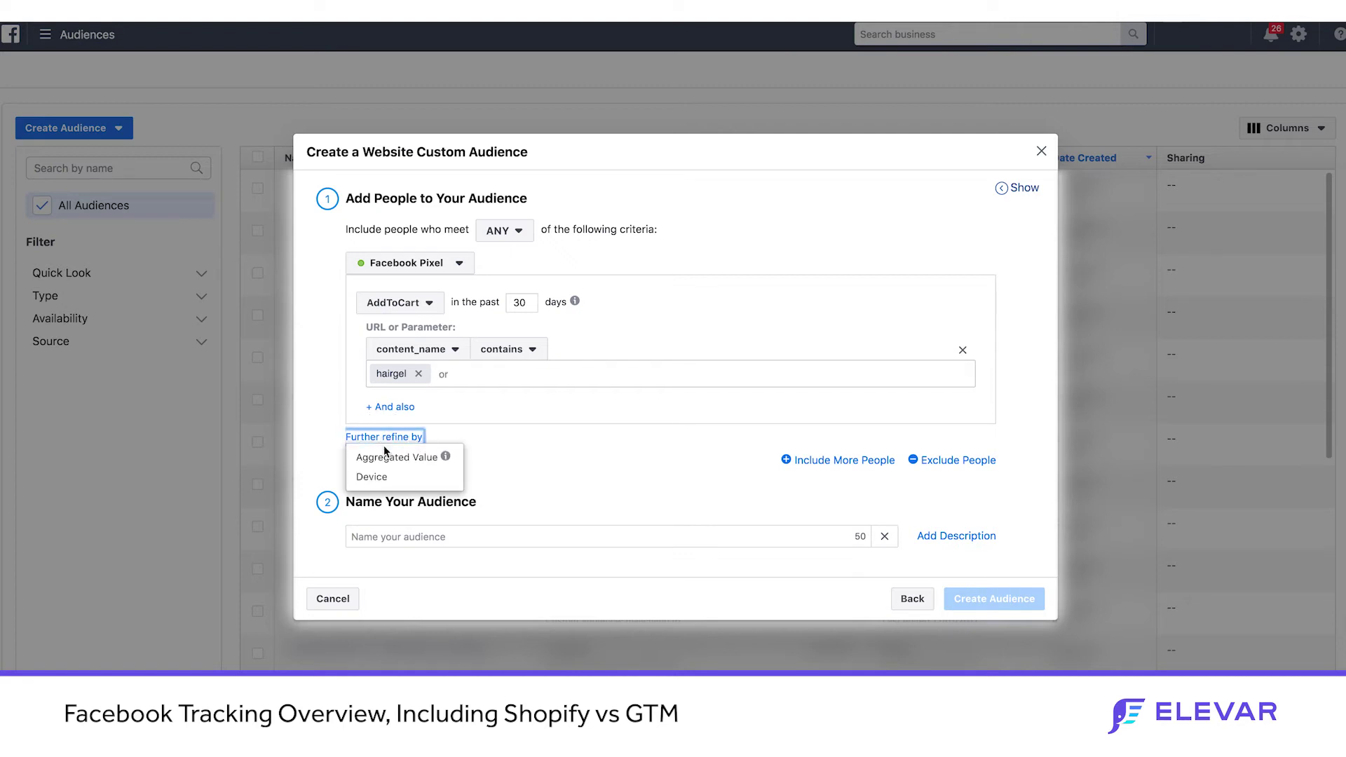
left_click(759, 464)
left_click(841, 466)
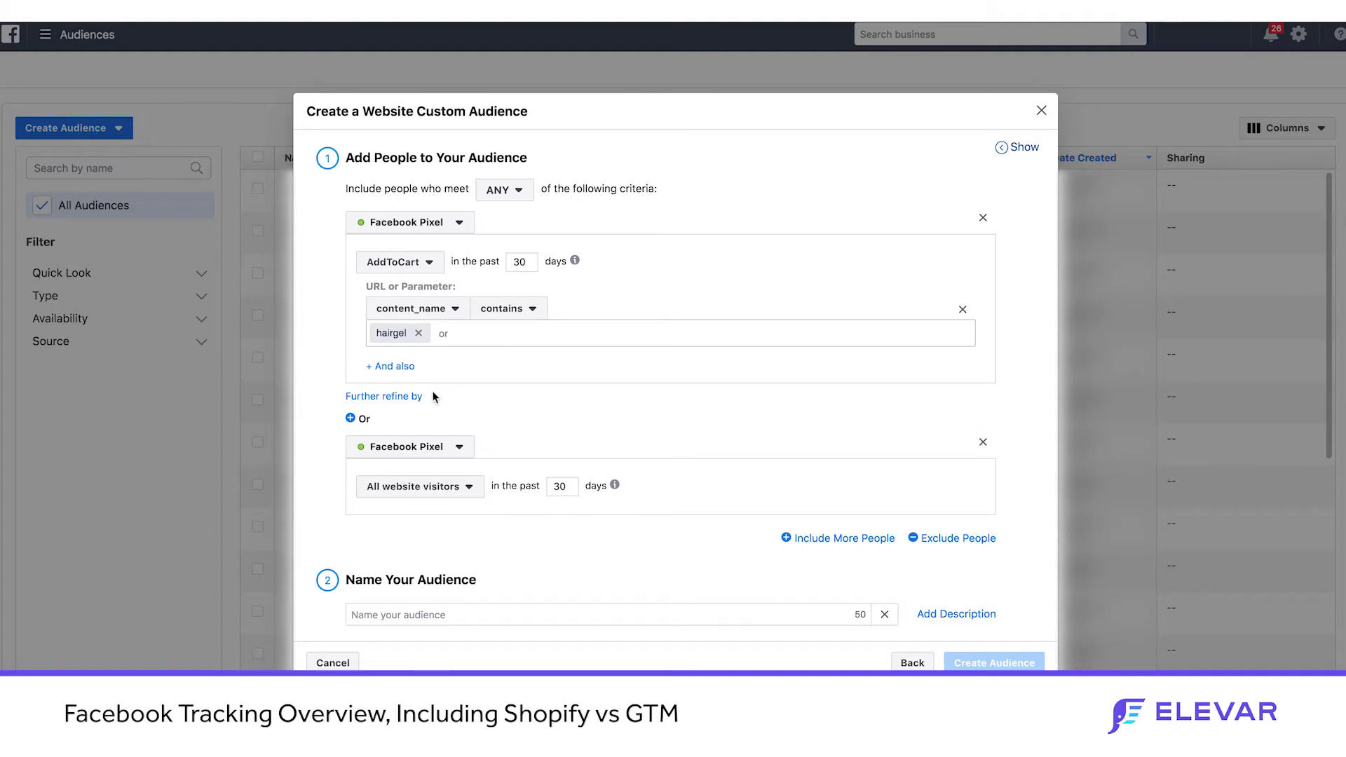
left_click(419, 487)
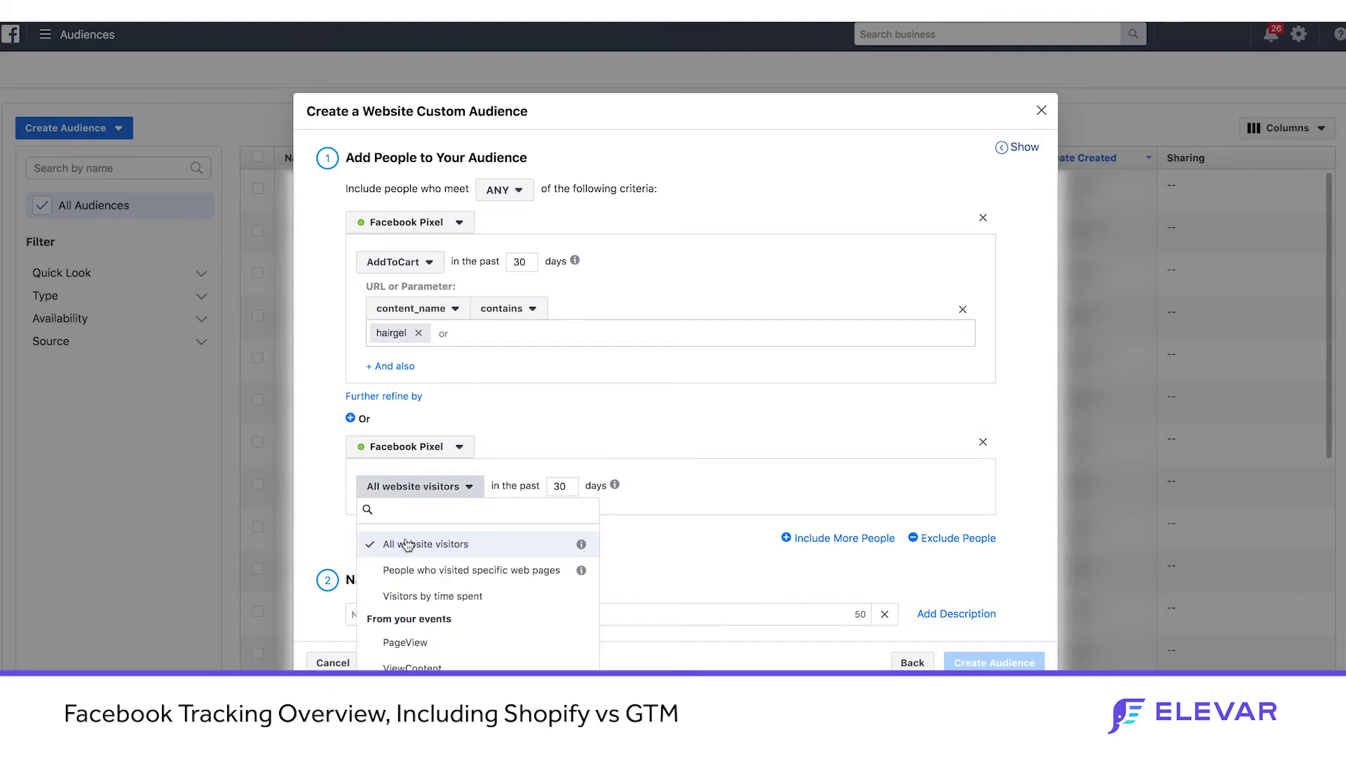
left_click(413, 666)
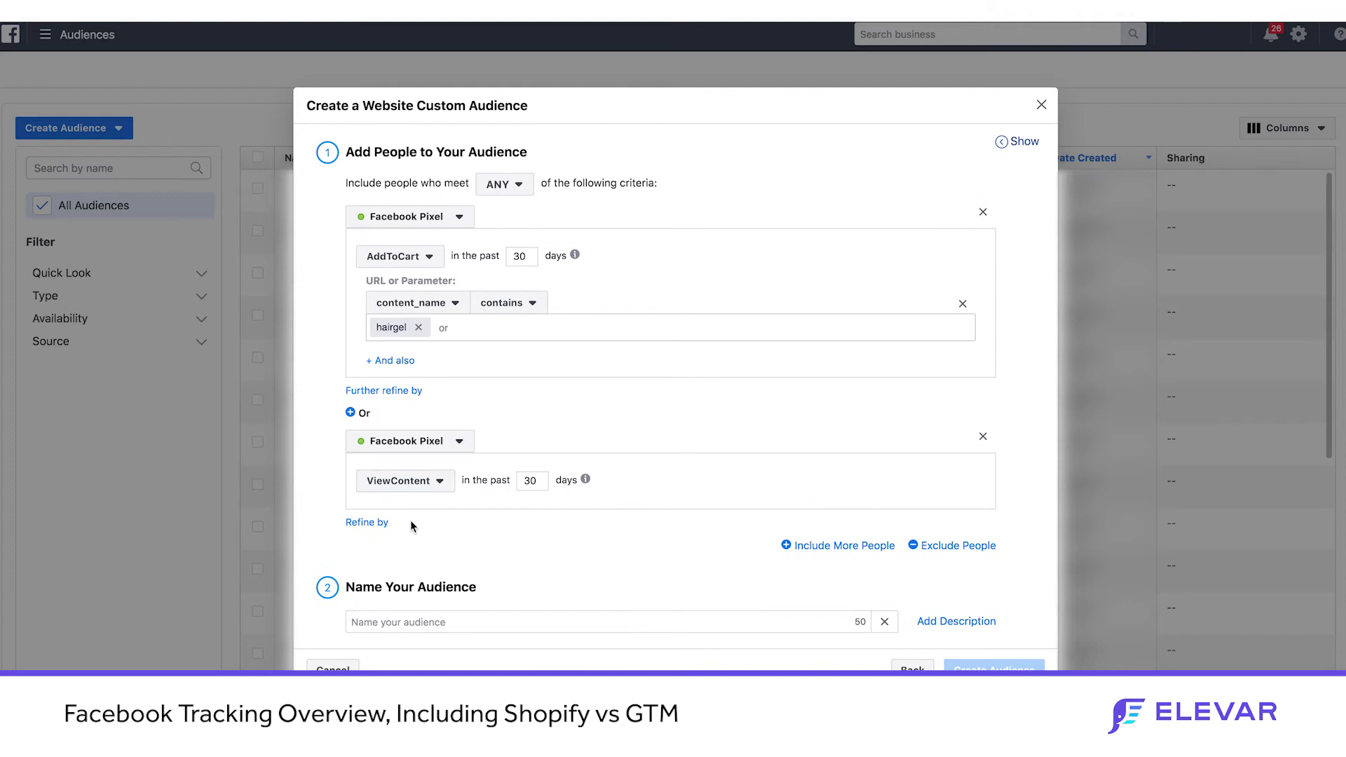
left_click(368, 524)
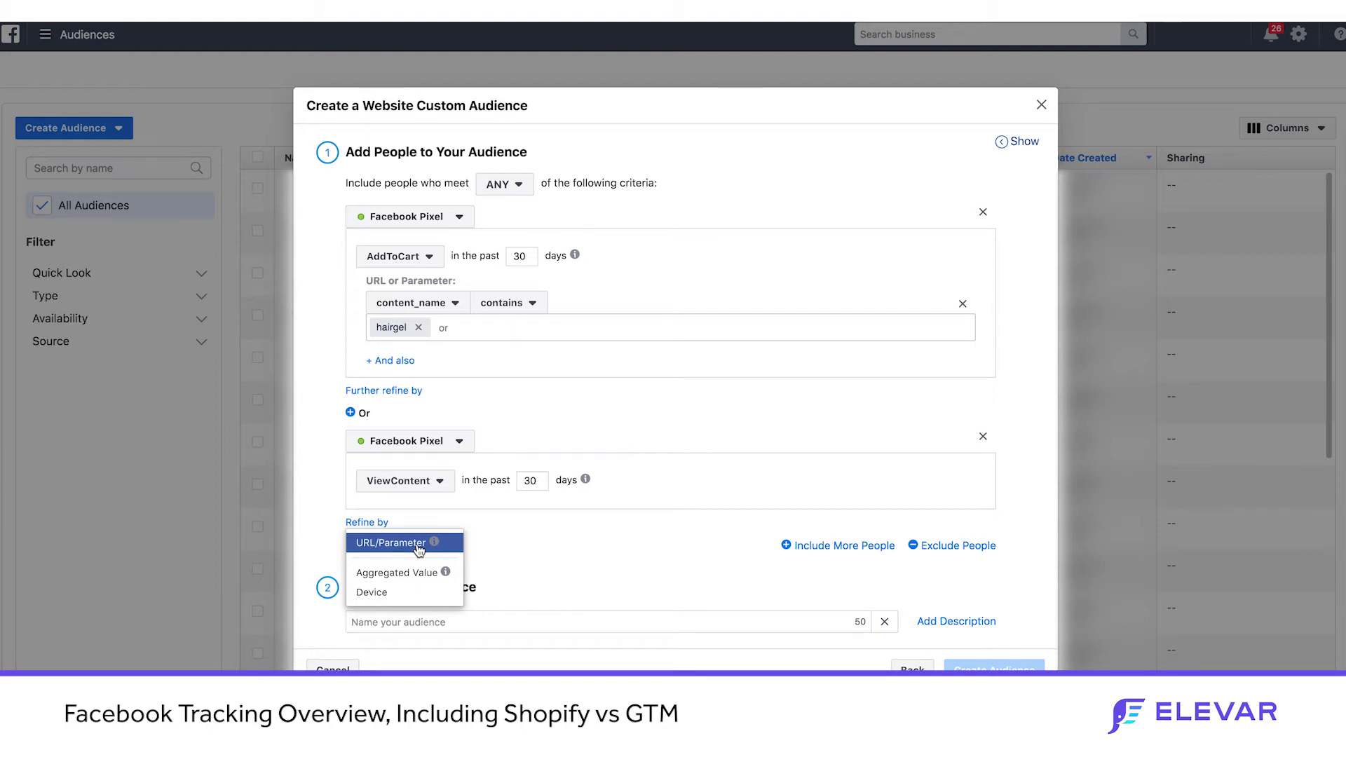
left_click(652, 391)
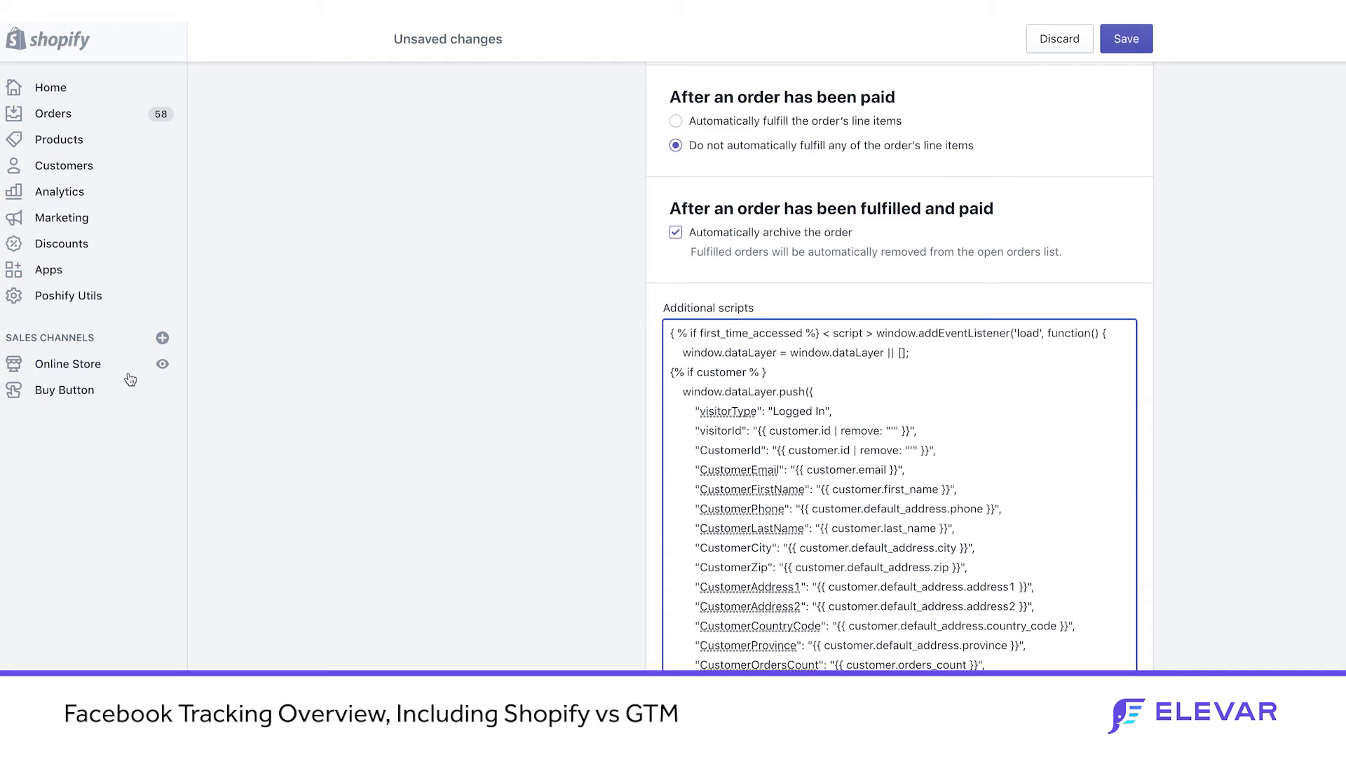
- In Shopify, open the Online Store preferences and look through the page's settings
left_click(98, 372)
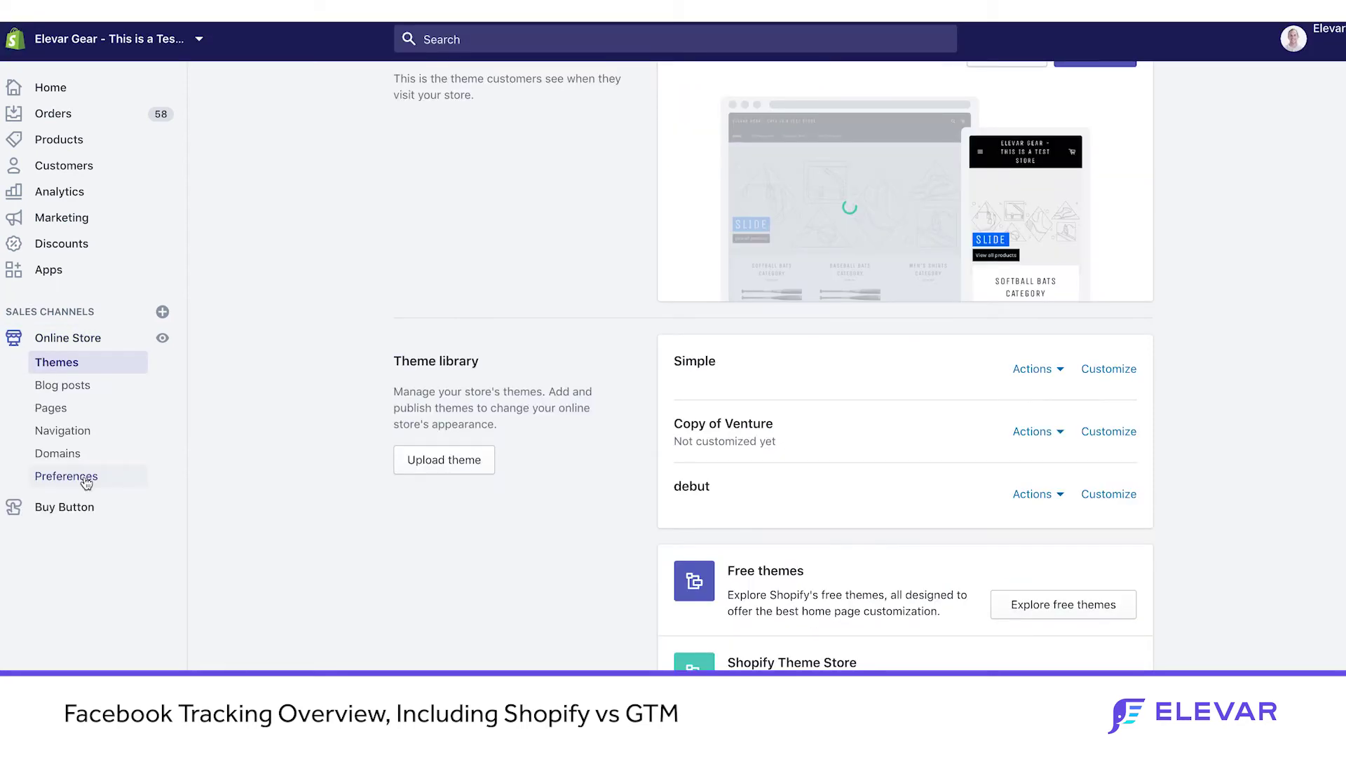
left_click(85, 481)
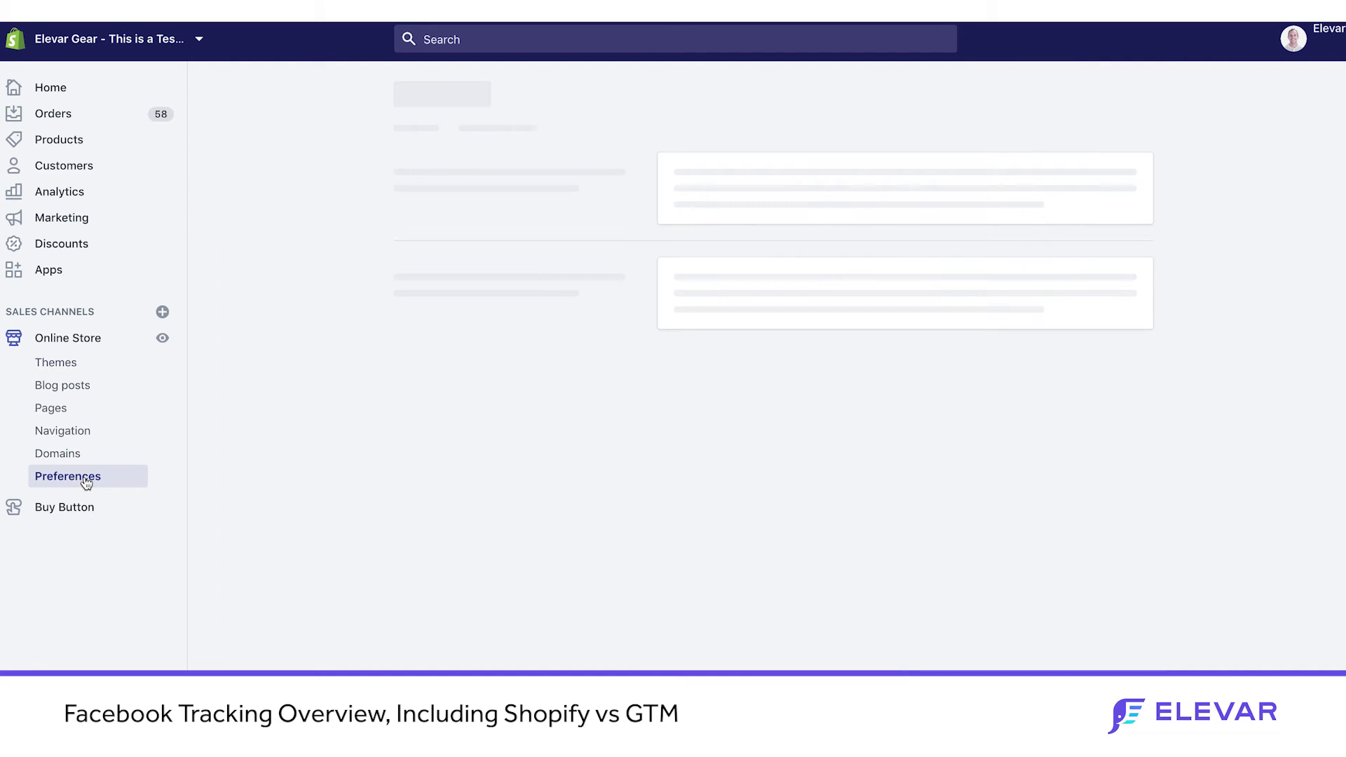
scroll(520, 514, "down", 5)
scroll(520, 514, "down", 2)
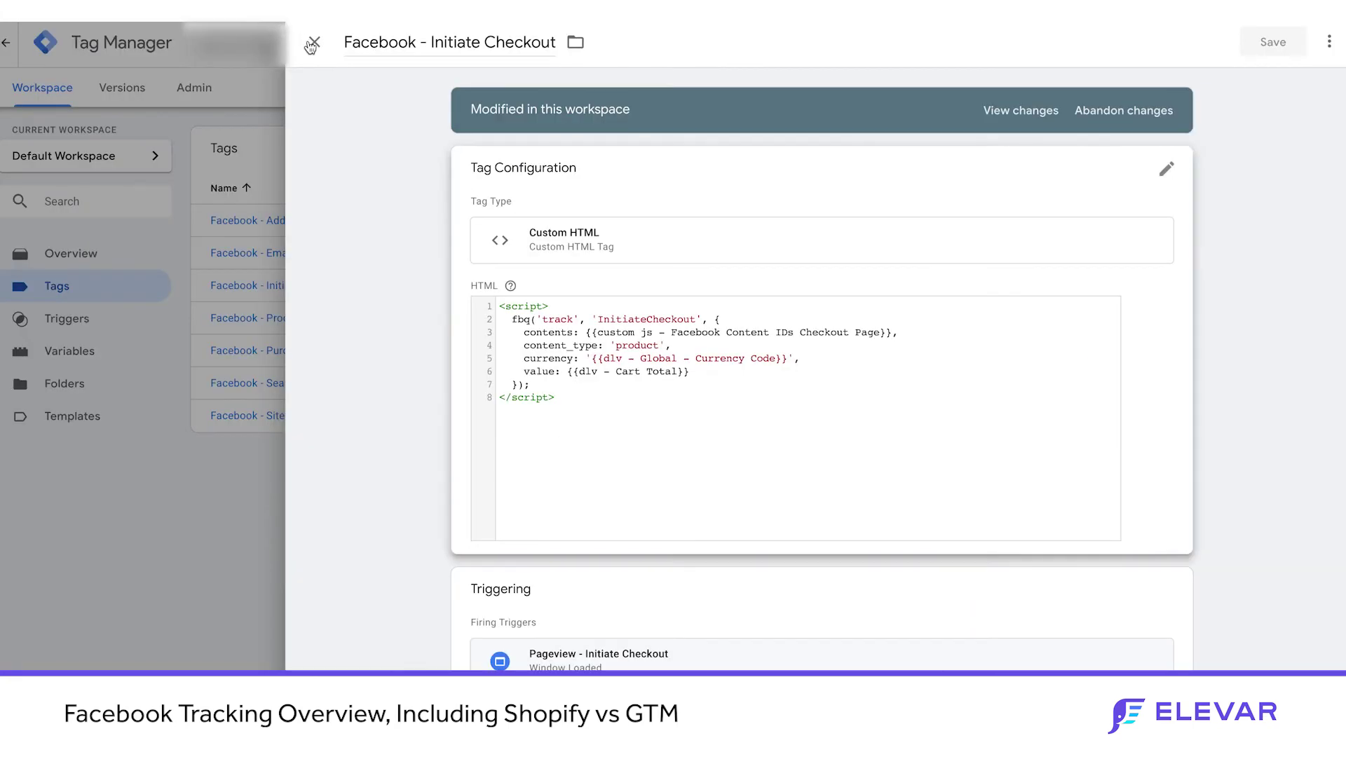
- Close the Facebook - Initiate Checkout tag in Tag Manager and open the men's Grey Canvas shoe page on the Cariuma store
left_click(314, 49)
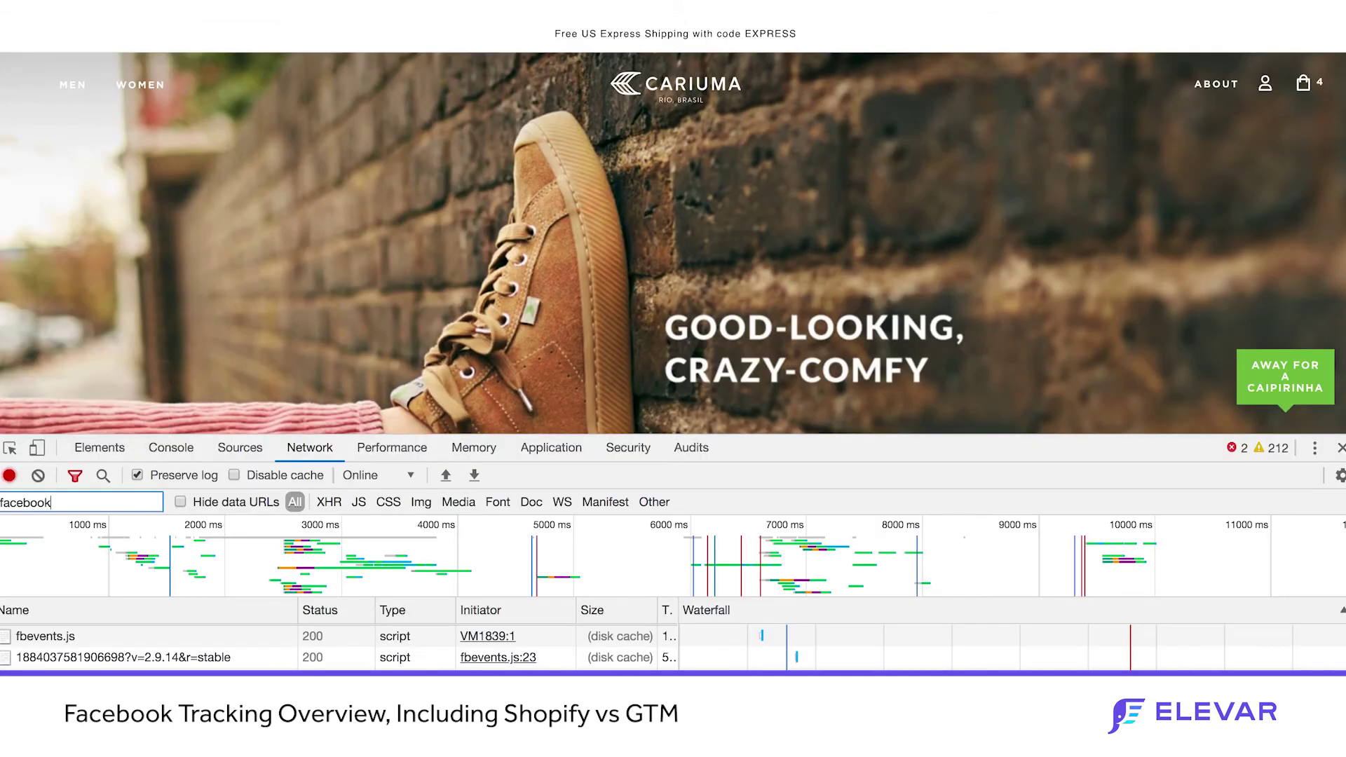
scroll(678, 232, "down", 5)
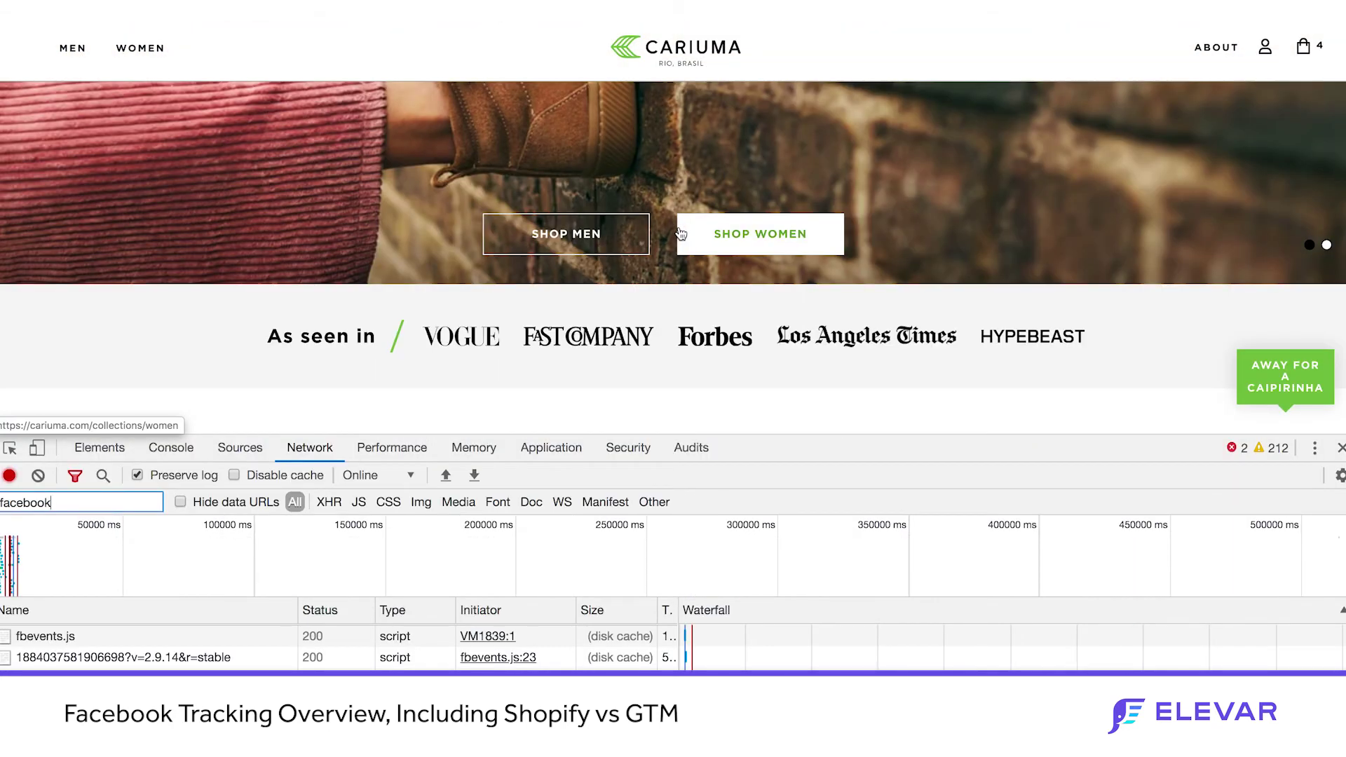
left_click(599, 246)
scroll(631, 267, "down", 3)
left_click(629, 267)
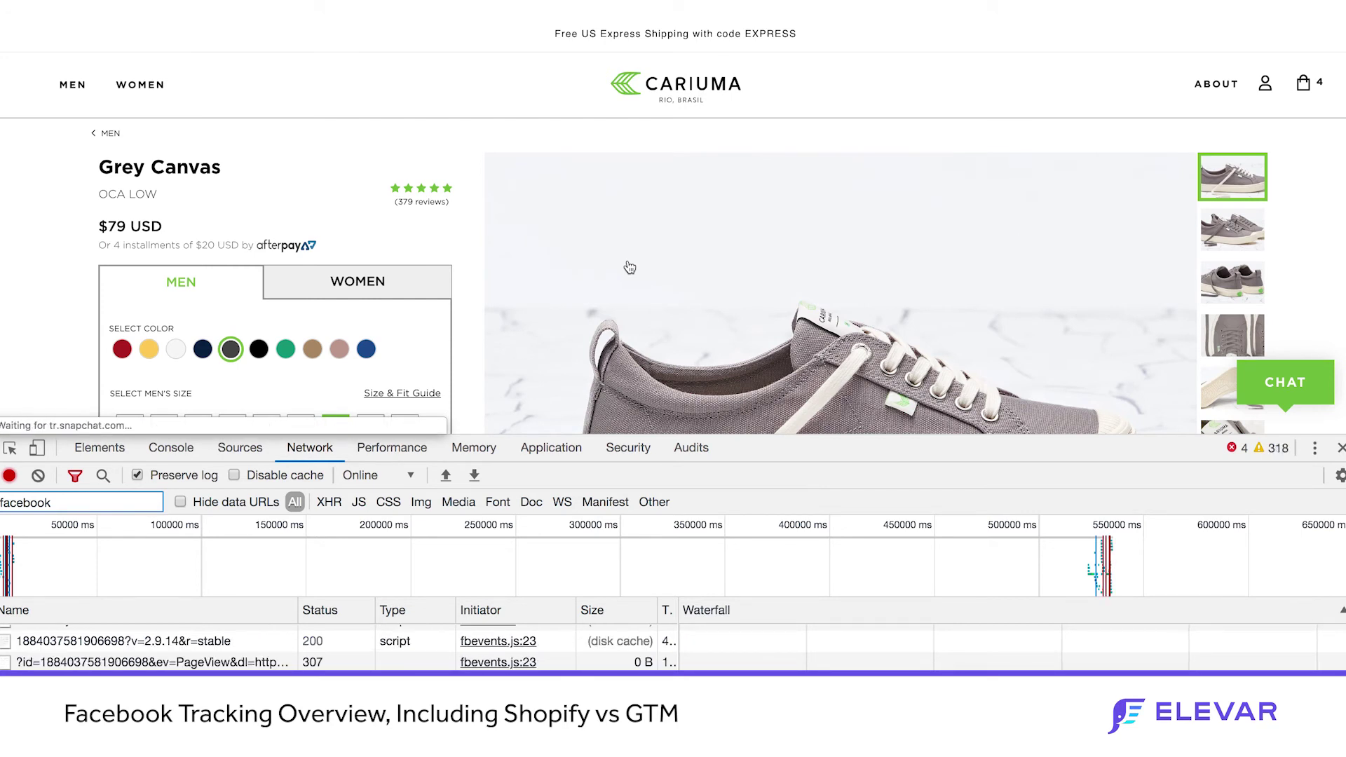
- Close the developer tools and inspect the product page's ViewContent event with Facebook Pixel Helper
left_click(1341, 447)
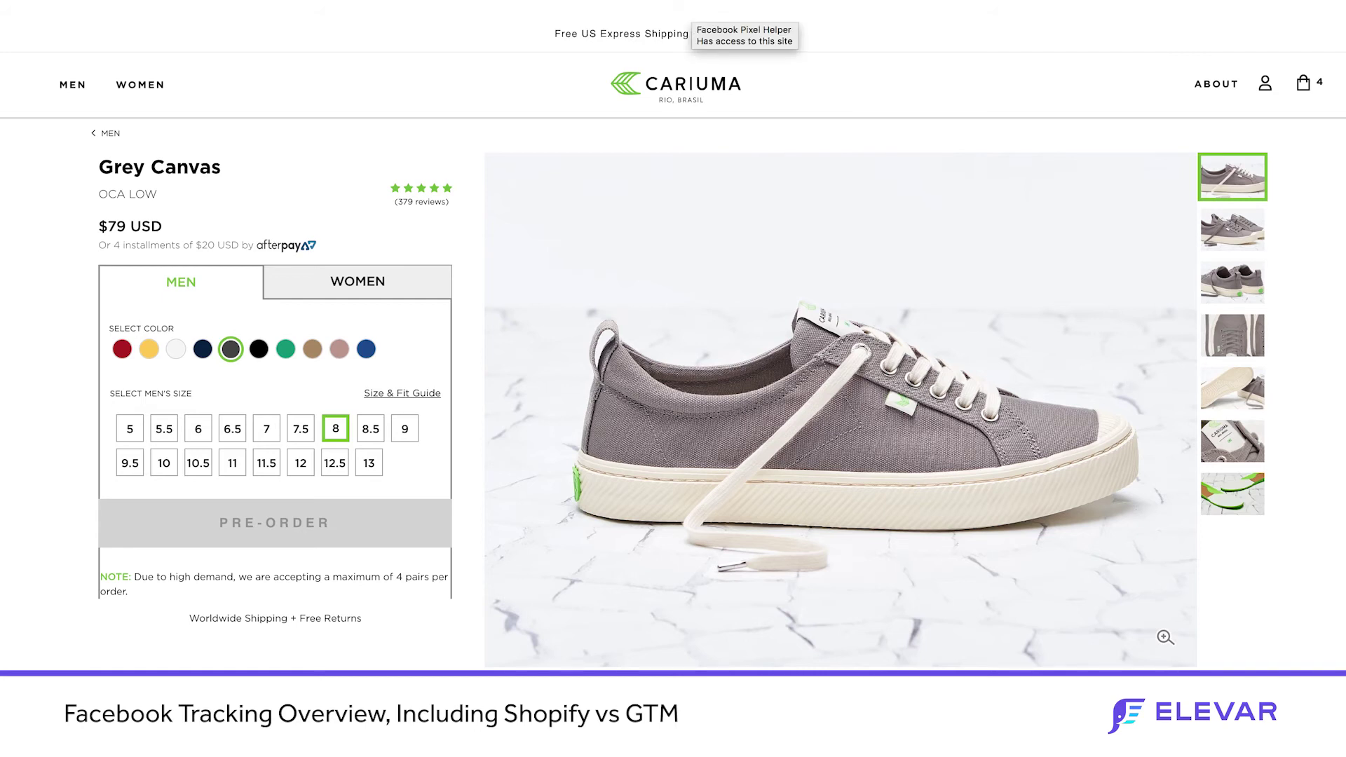
left_click(688, 8)
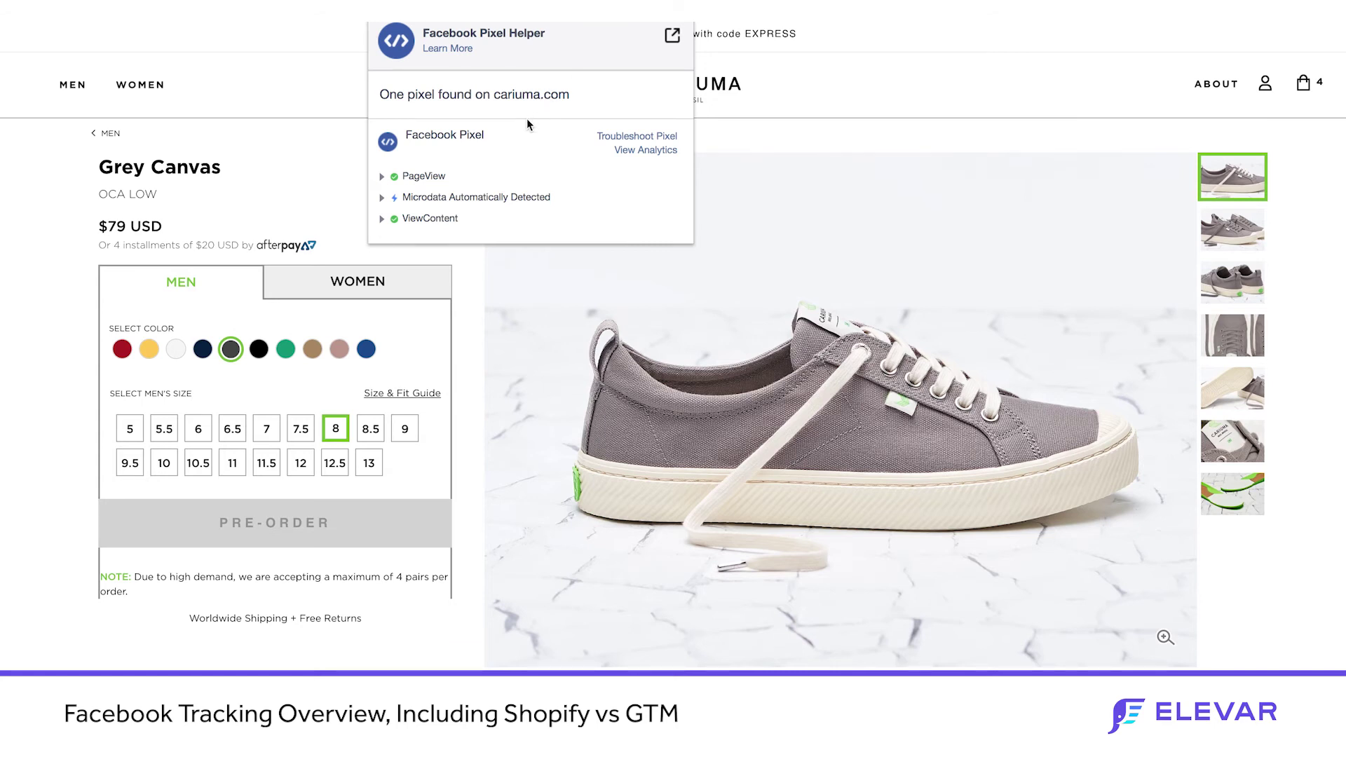
left_click(443, 218)
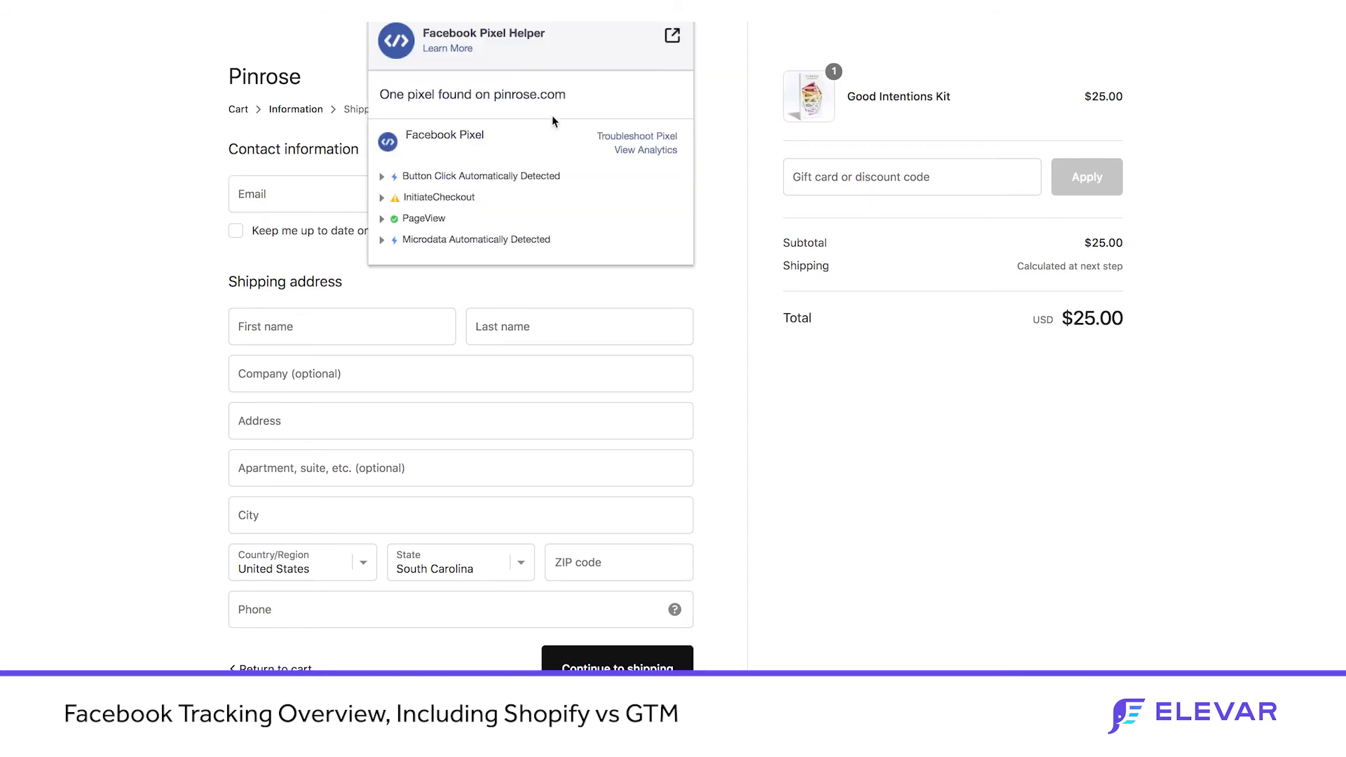
- Examine the InitiateCheckout event's custom parameters in Facebook Pixel Helper on the Pinrose and trysnow.com checkout pages
left_click(462, 198)
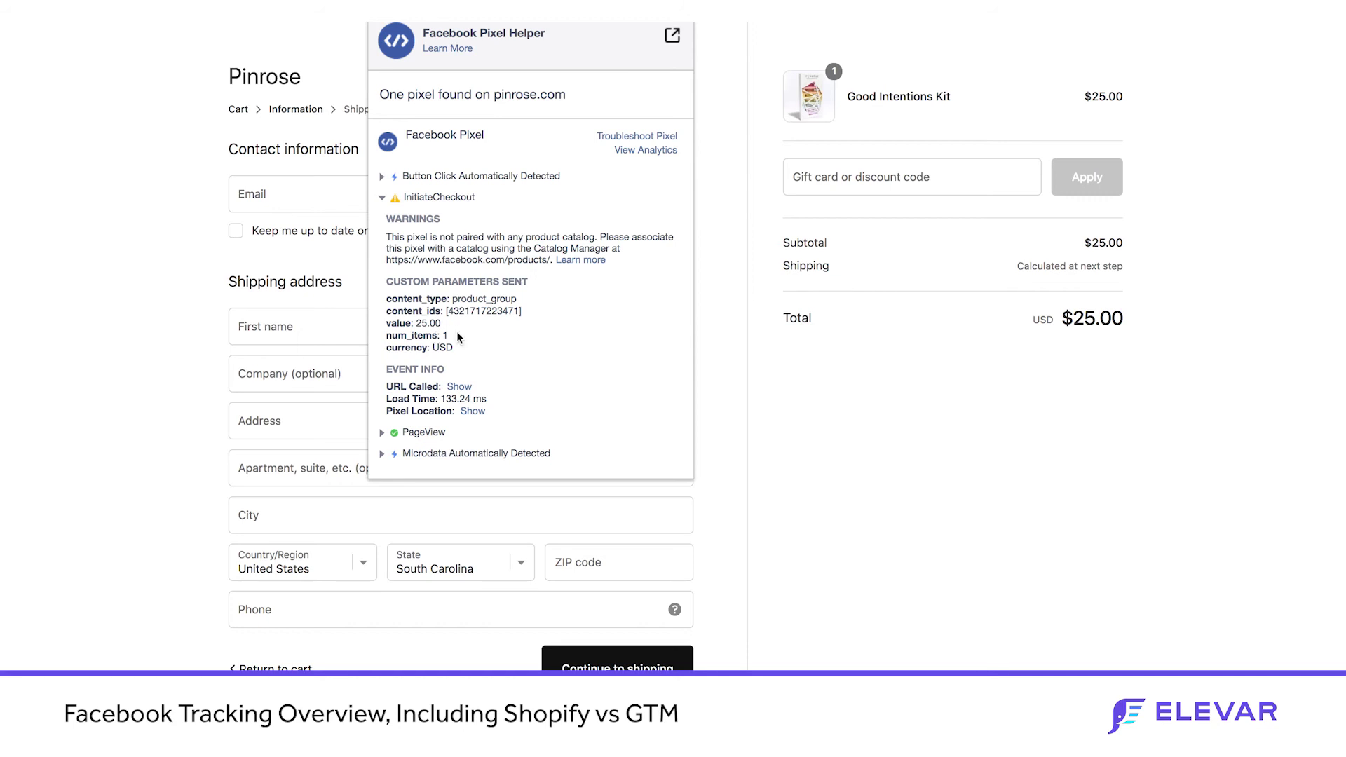
key("Escape")
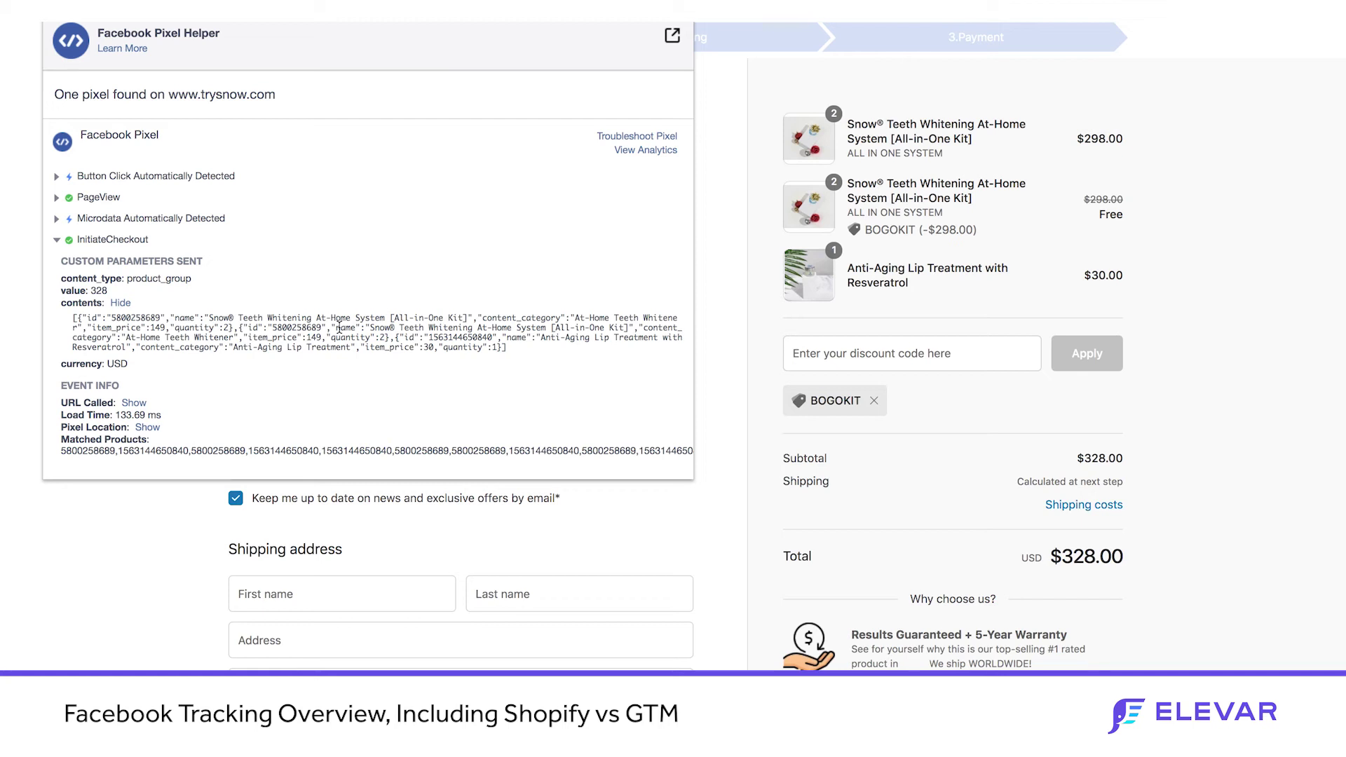
double_click(340, 328)
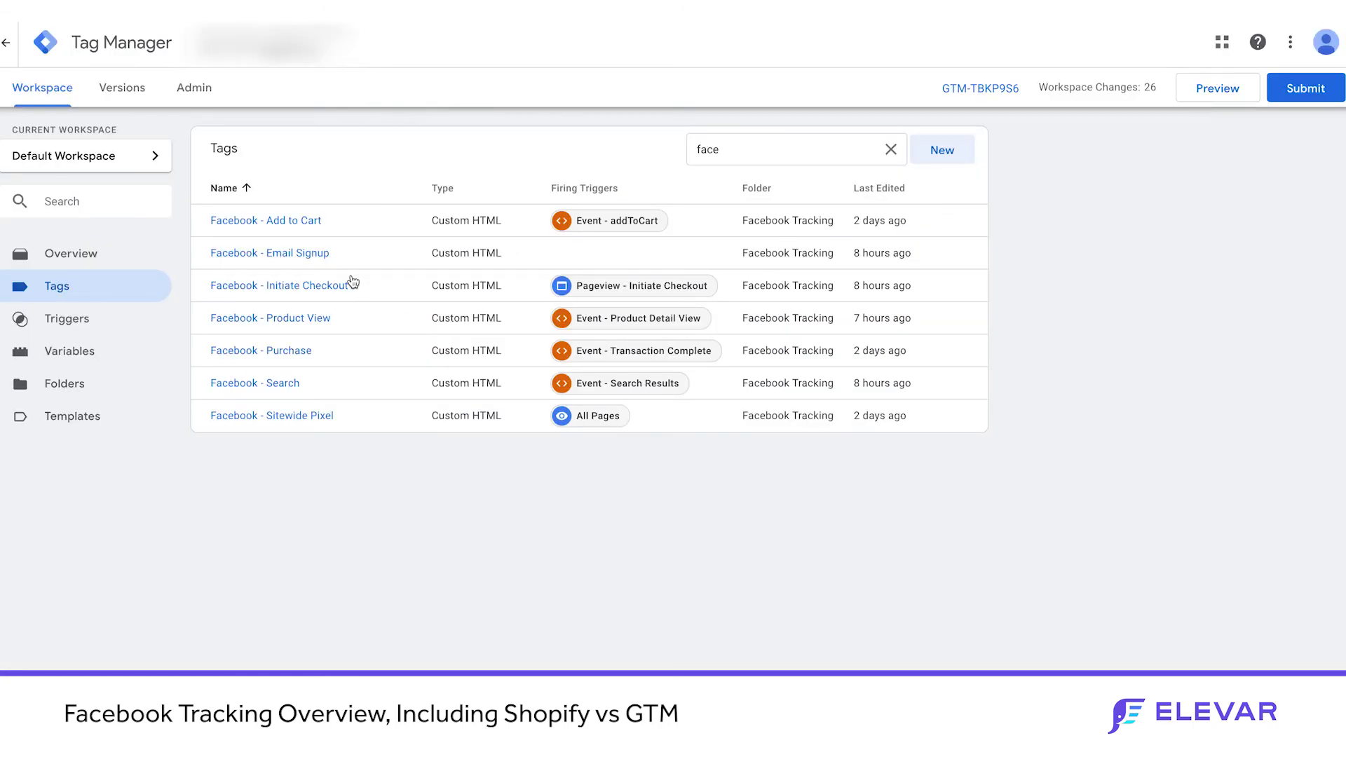
- In Tag Manager, review the contents, content_type and currency parameters of the Facebook - Initiate Checkout tag, and close the tag
left_click(328, 286)
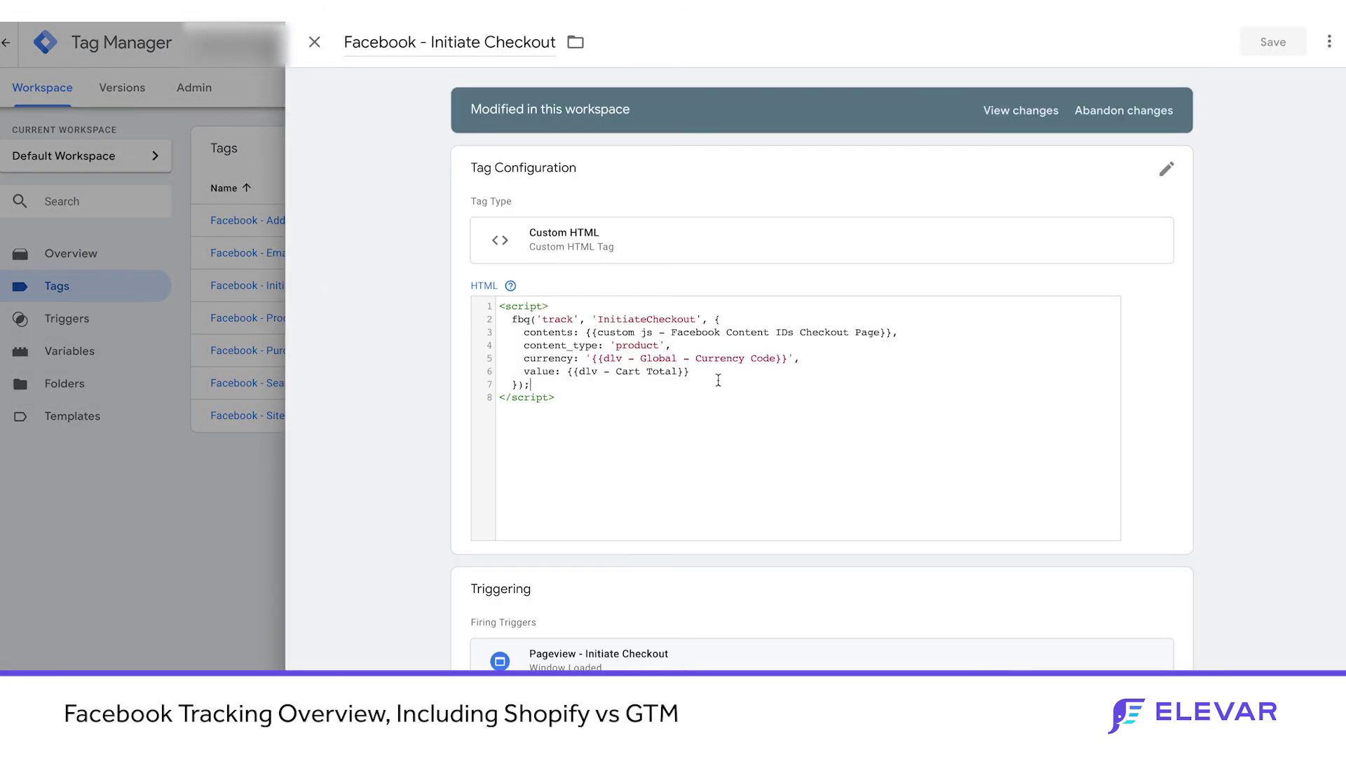
left_click(720, 385)
left_click(535, 332)
double_click(535, 331)
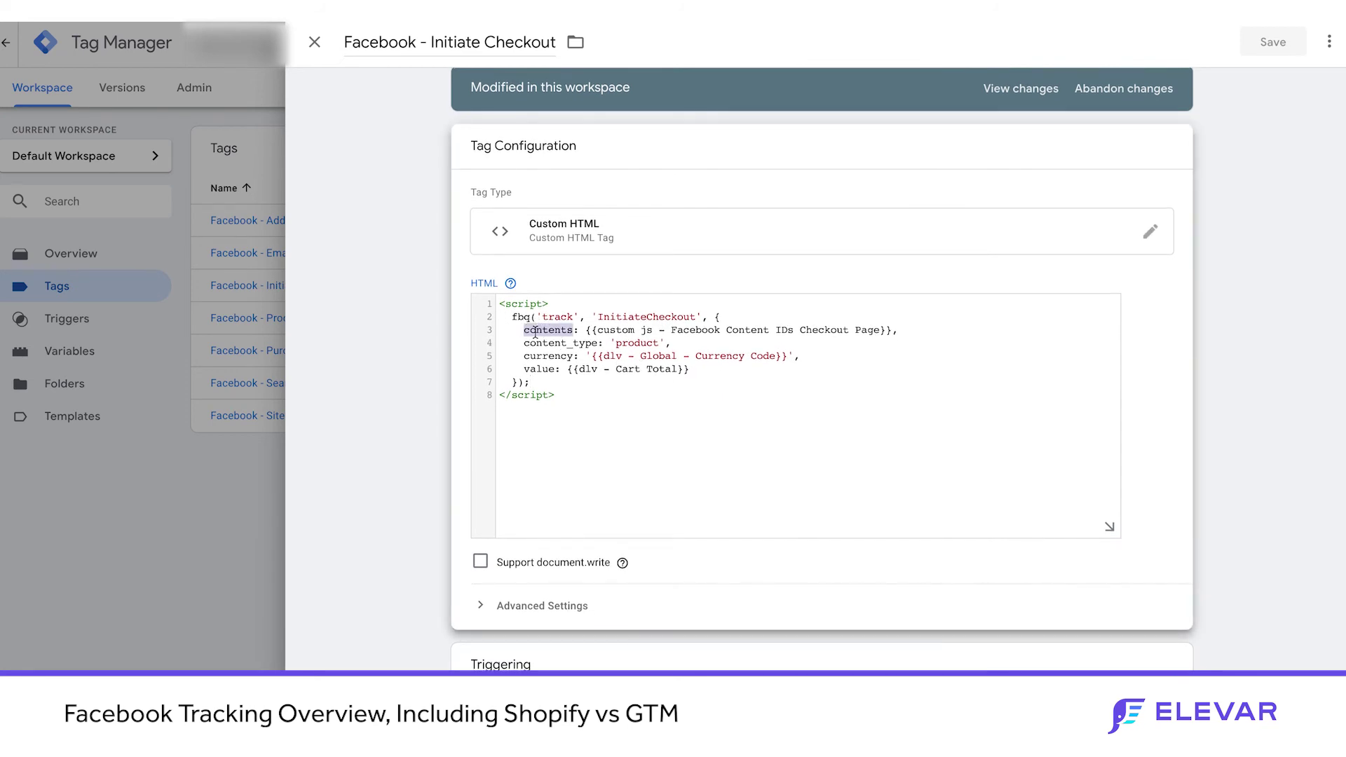
double_click(579, 343)
left_click(563, 359)
left_click(314, 42)
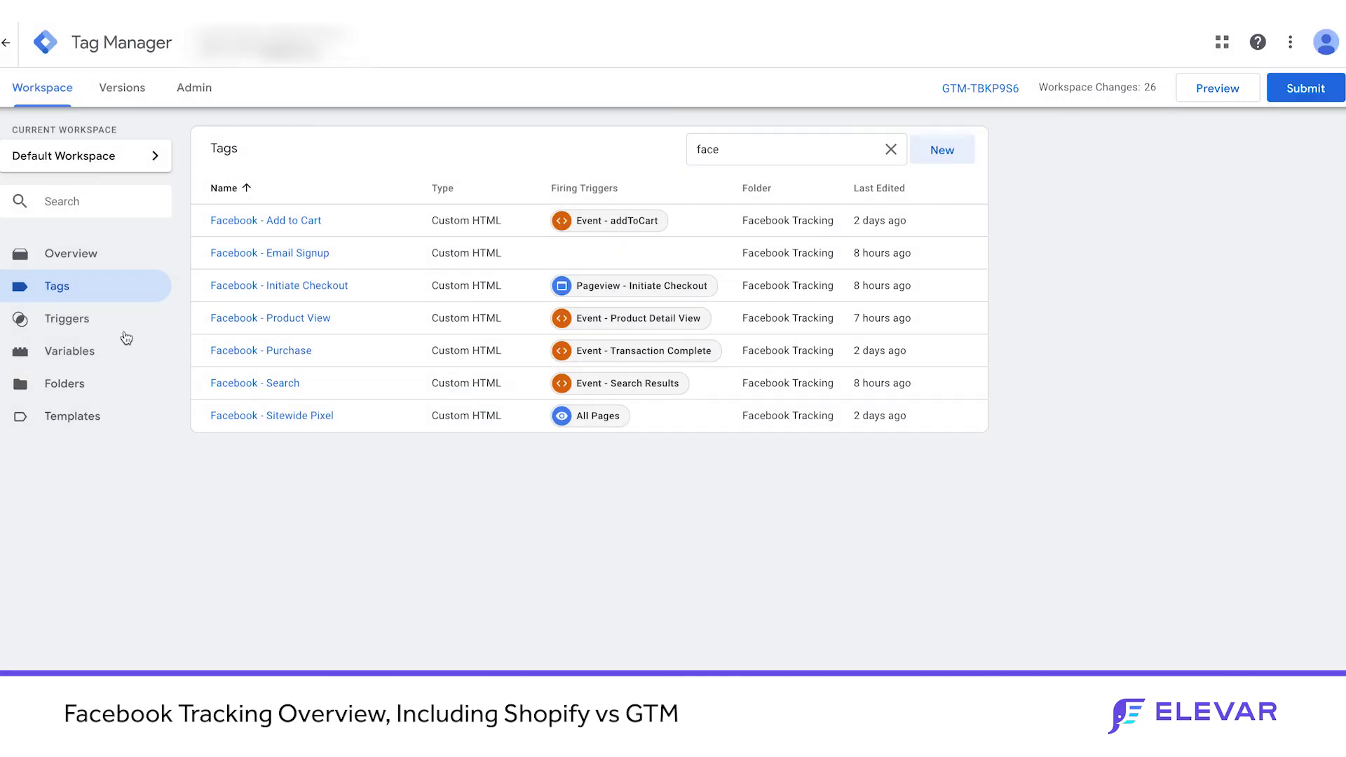
- Filter the user-defined variables by "face", open "custom js - Facebook Content IDs Checkout Page", and examine its product source and returned fields
left_click(103, 354)
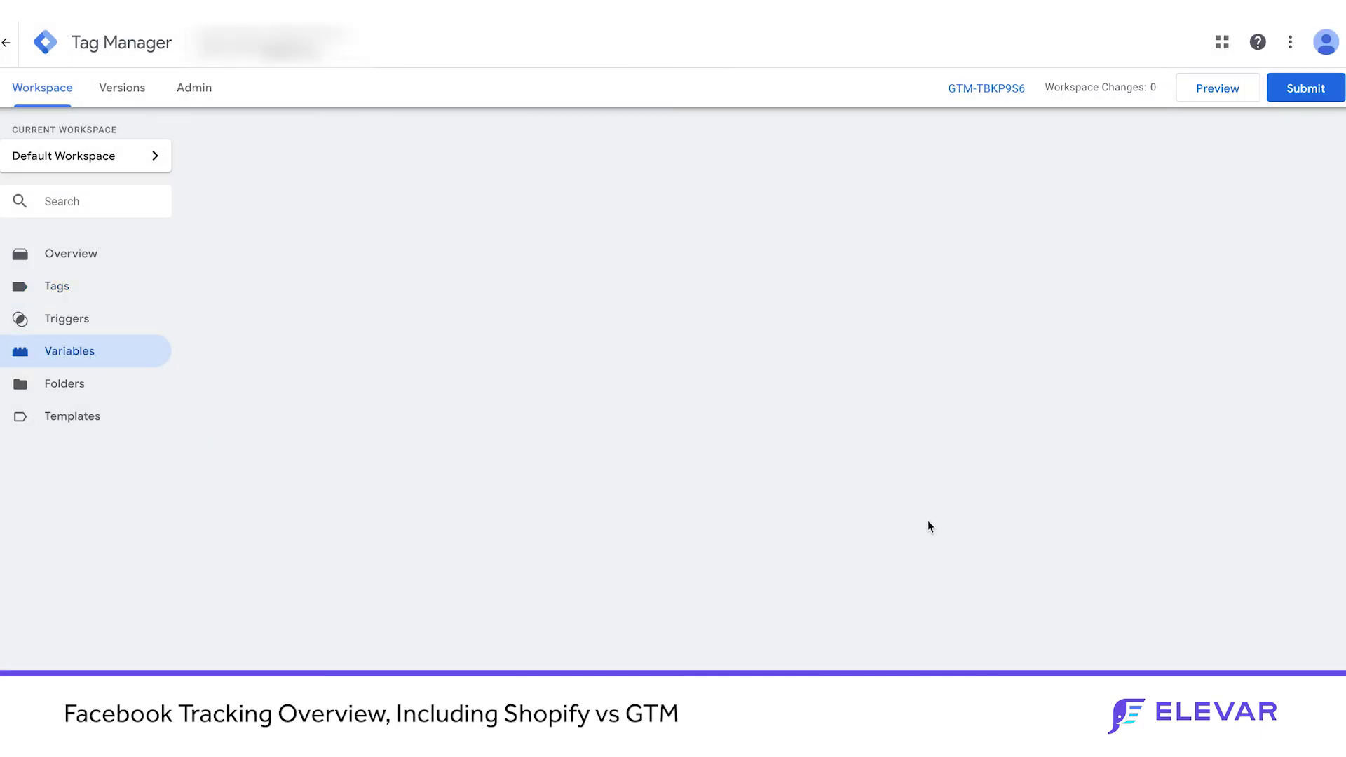
scroll(912, 540, "down", 10)
left_click(889, 321)
type("face")
left_click(387, 622)
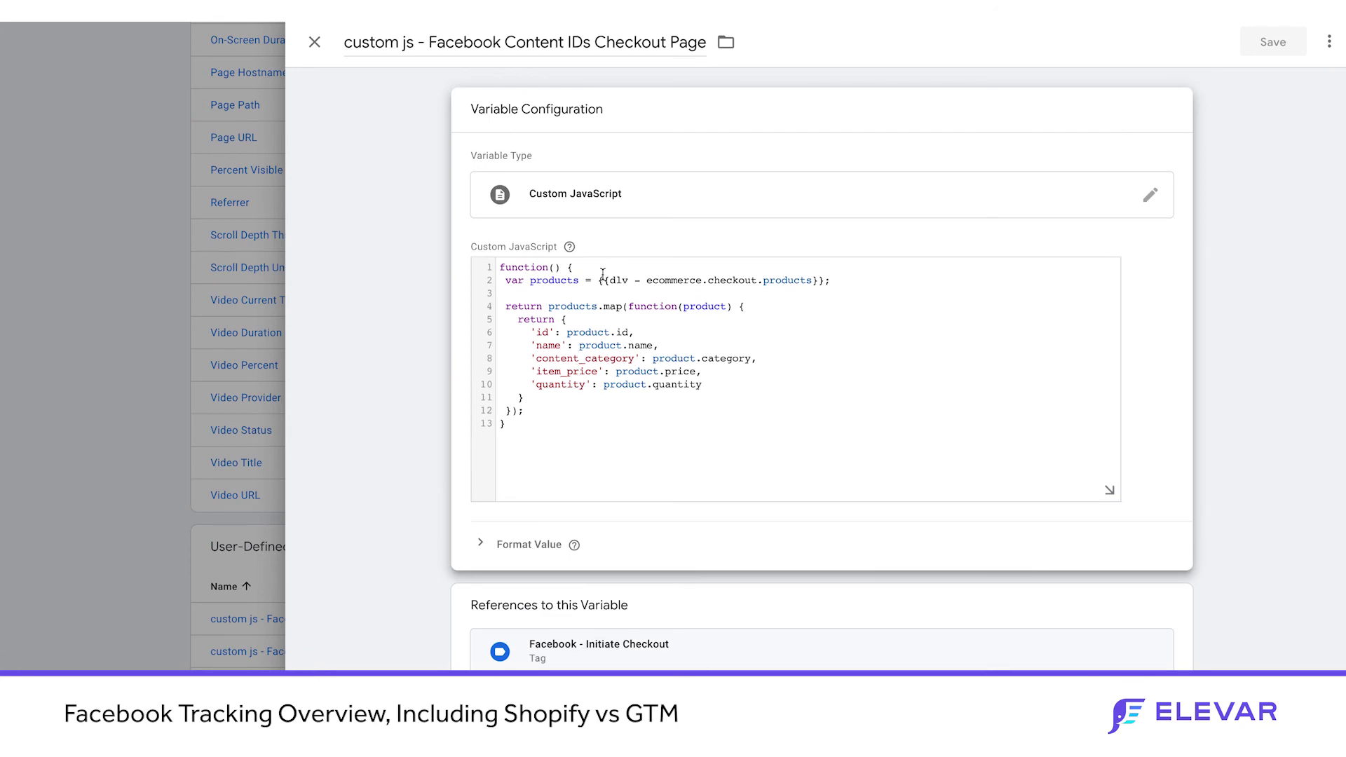
left_click_drag(598, 280, 826, 284)
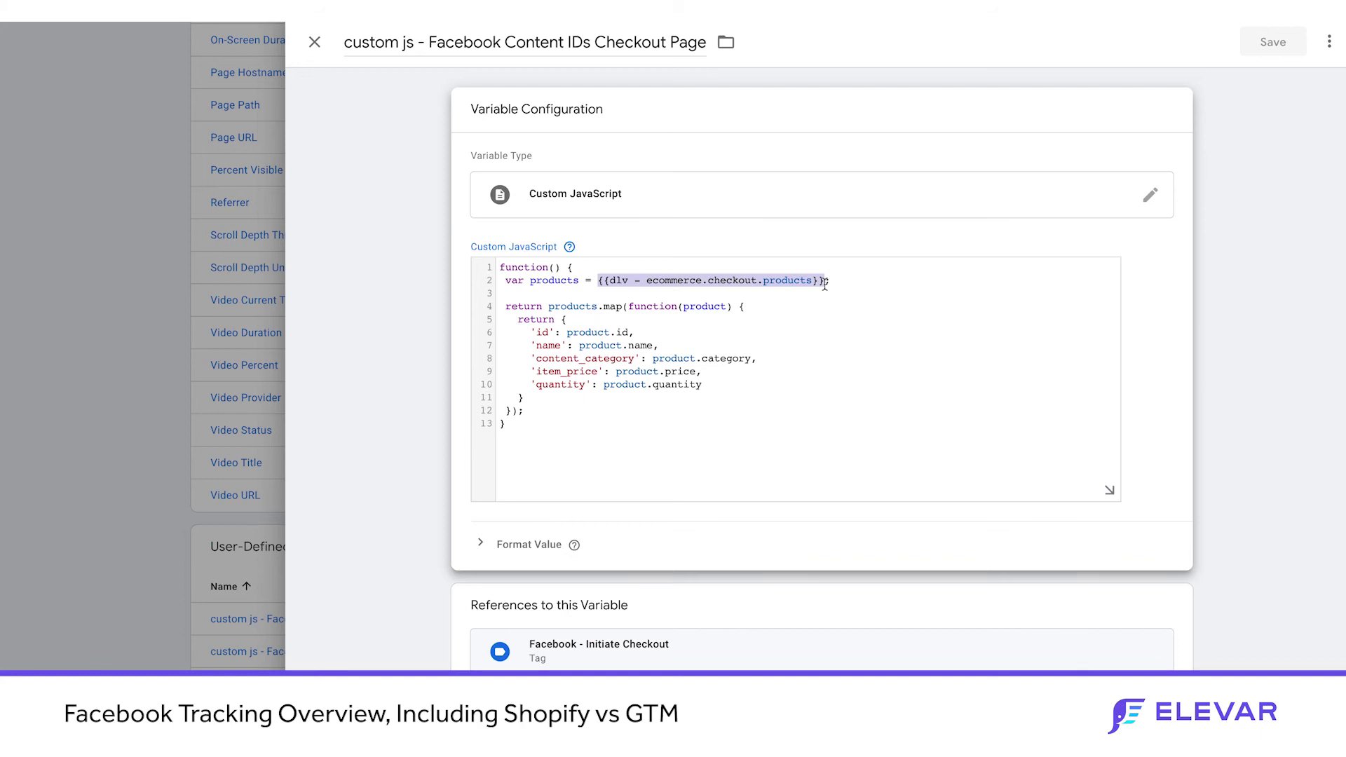
left_click_drag(537, 332, 580, 379)
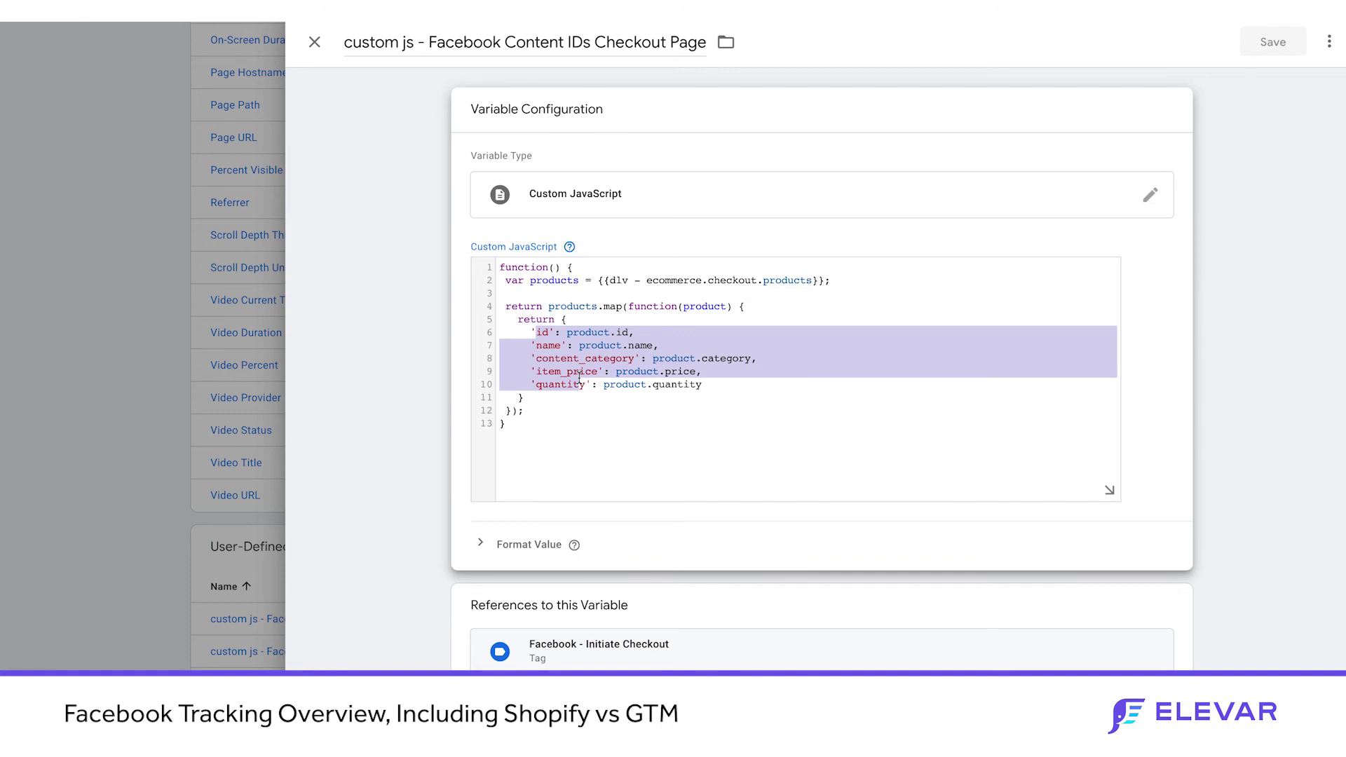
- Add two duplicates of the content_category line to the variable's custom JavaScript
double_click(579, 359)
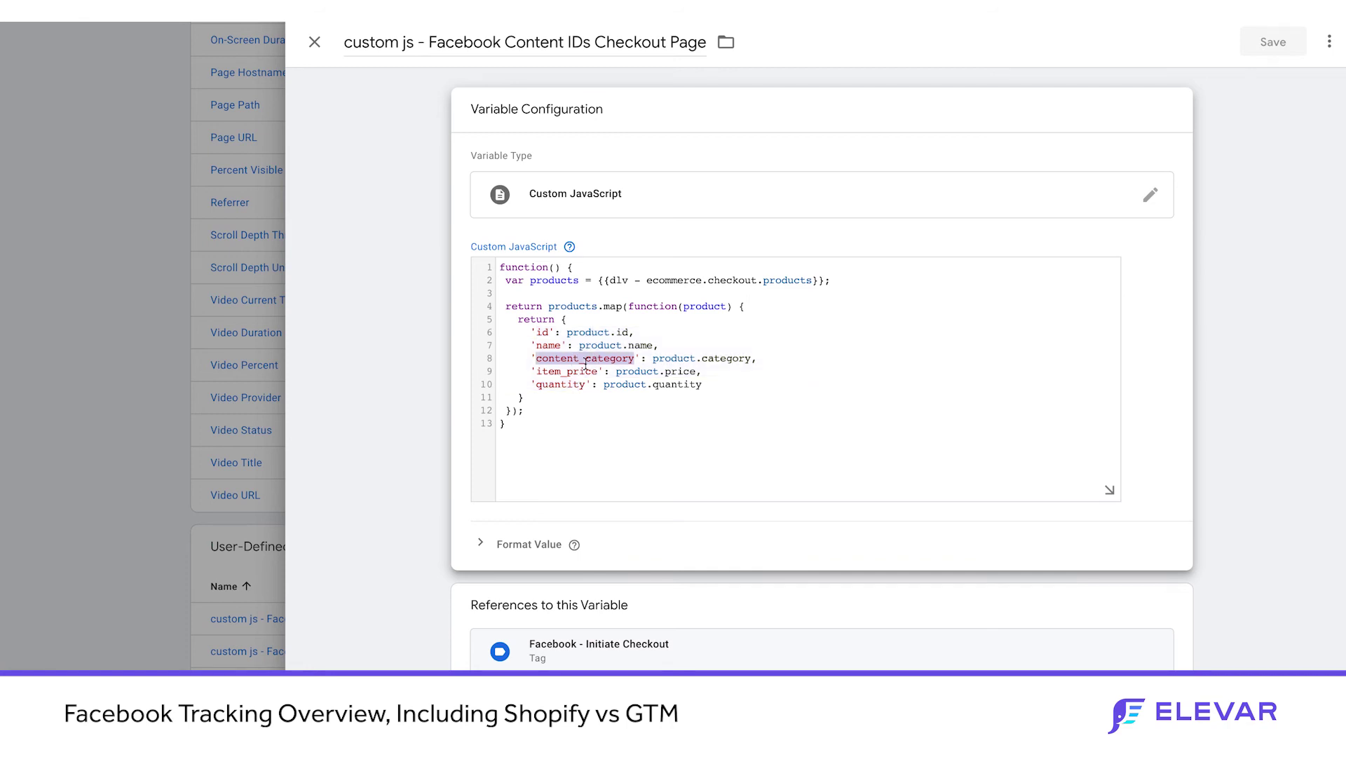
triple_click(579, 359)
key("ctrl+c")
left_click(502, 359)
key("ctrl+v")
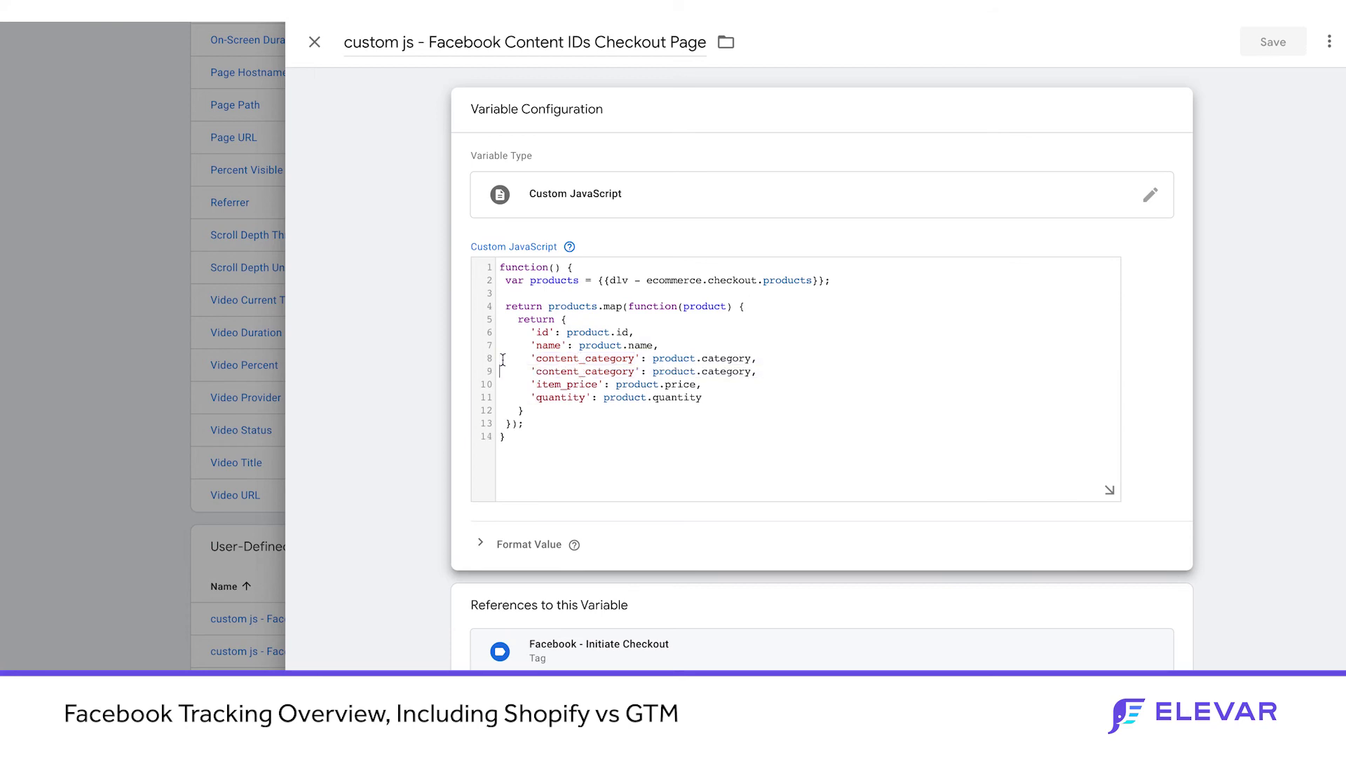
key("ctrl+v")
- Change the first of the three content_category lines to 'color': product.color
left_click_drag(635, 359, 536, 359)
type("coo")
key("BackSpace")
type("lor")
double_click(644, 358)
type("color")
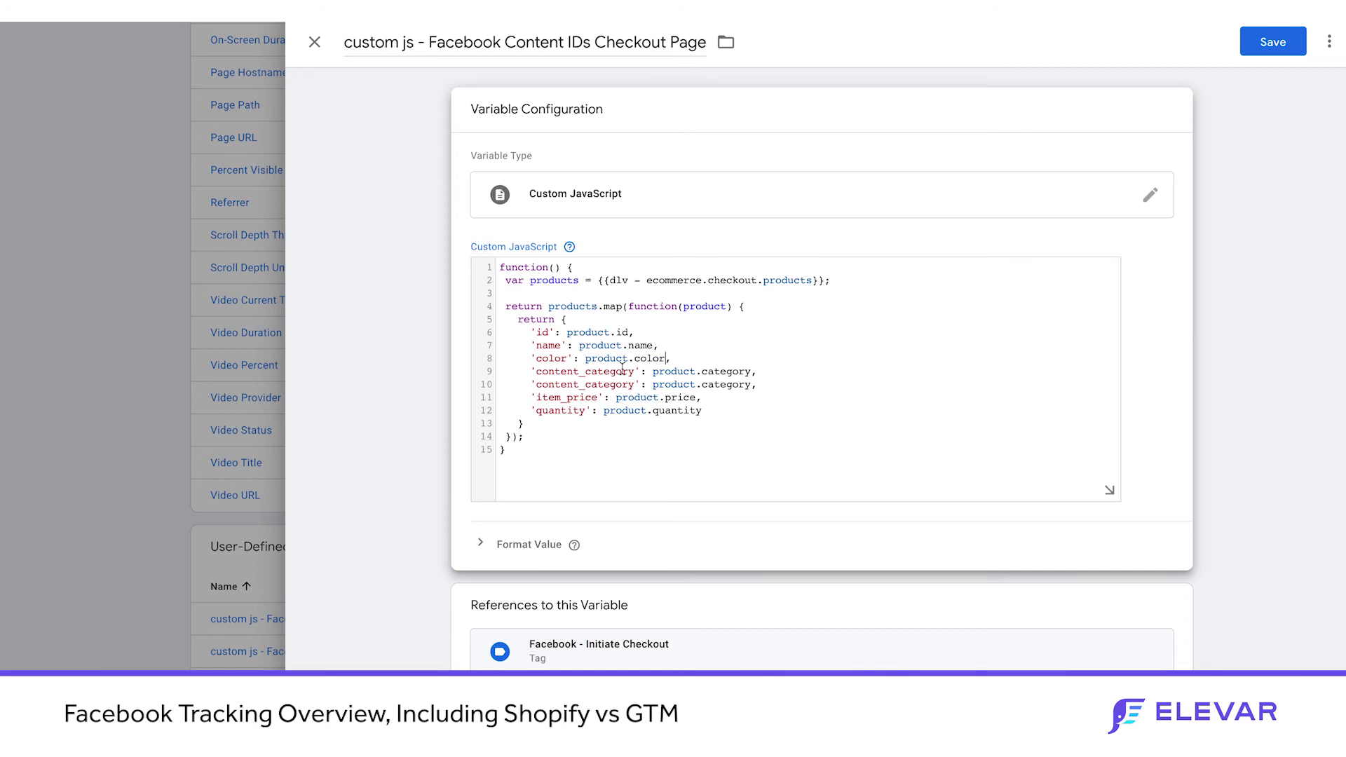
- Change the content_category line directly below the color line to 'style_number': product.style
left_click_drag(634, 372, 537, 371)
type("style_number")
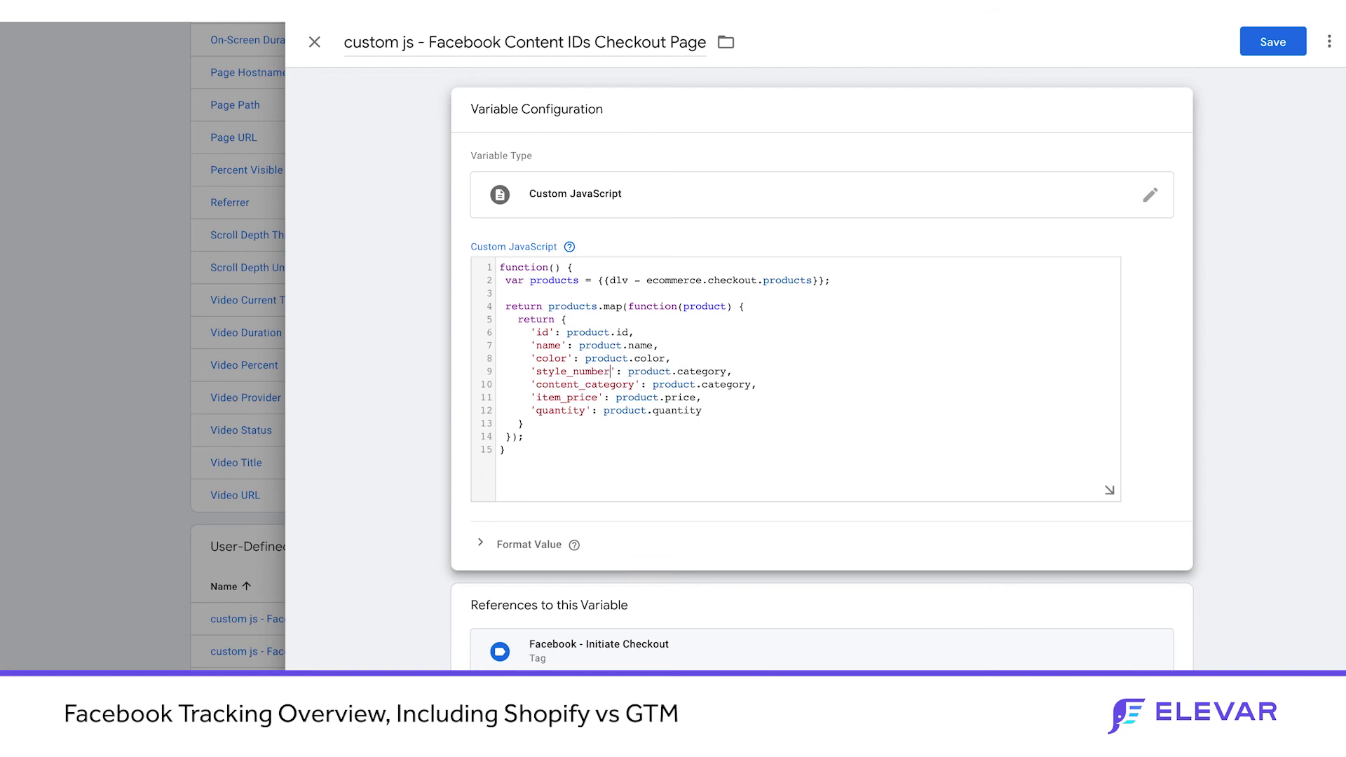
double_click(703, 372)
type("style")
left_click(708, 371)
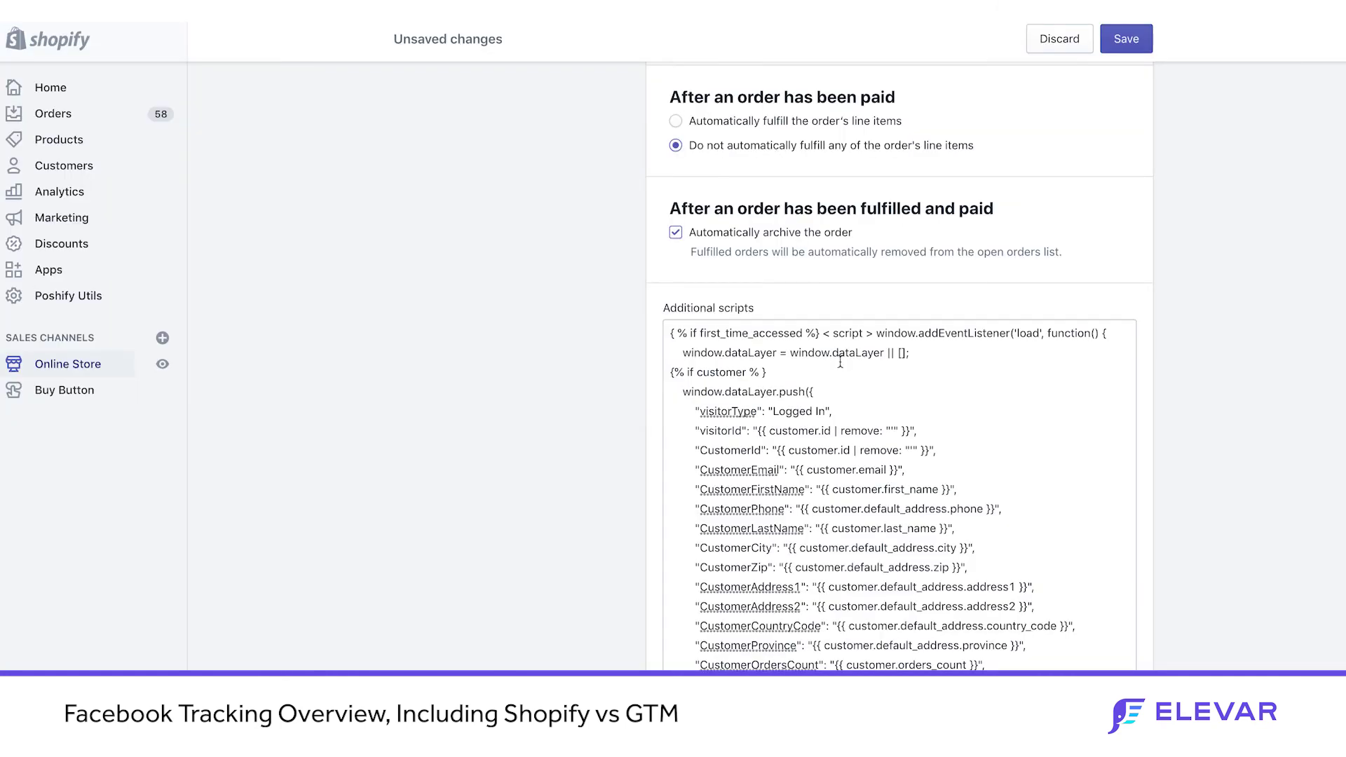
- In Shopify's checkout settings, review the customer data layer code in the Additional scripts
scroll(840, 360, "down", 2)
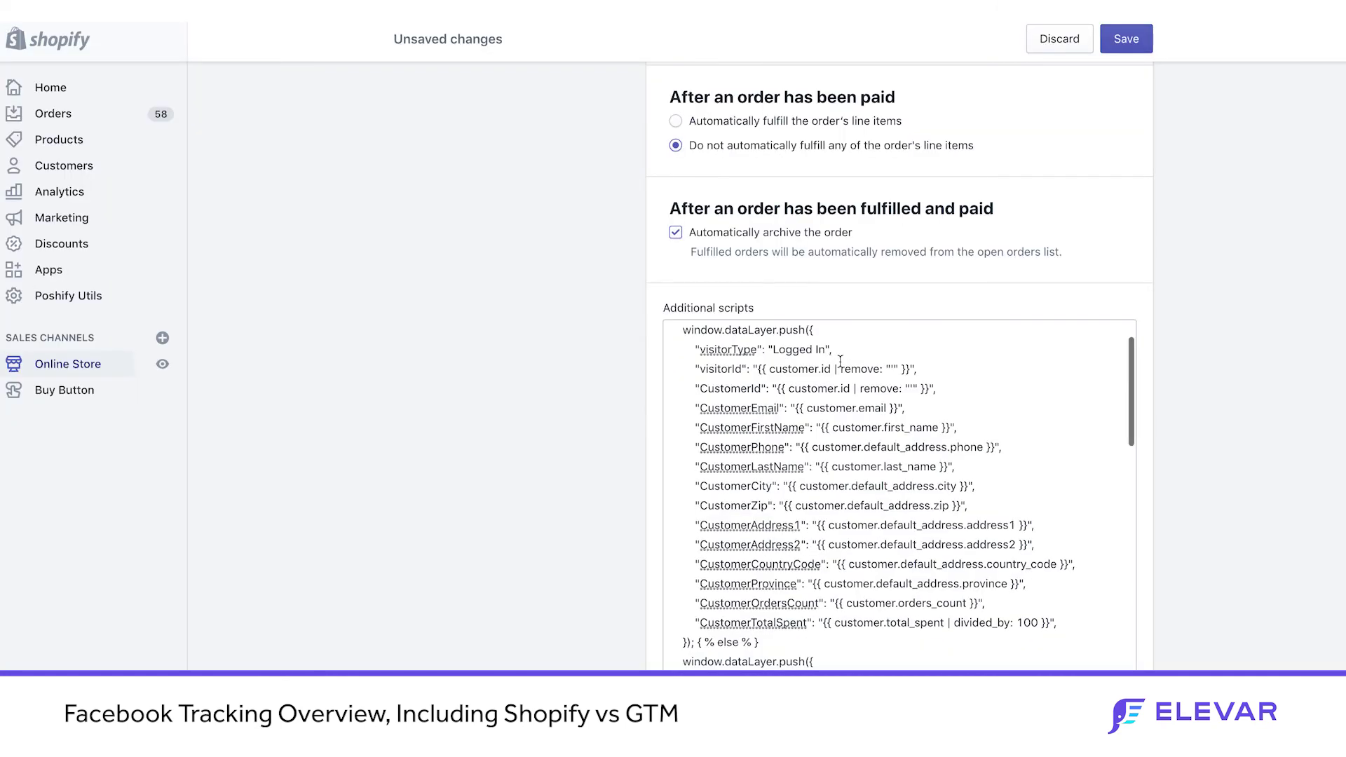
scroll(840, 360, "down", 2)
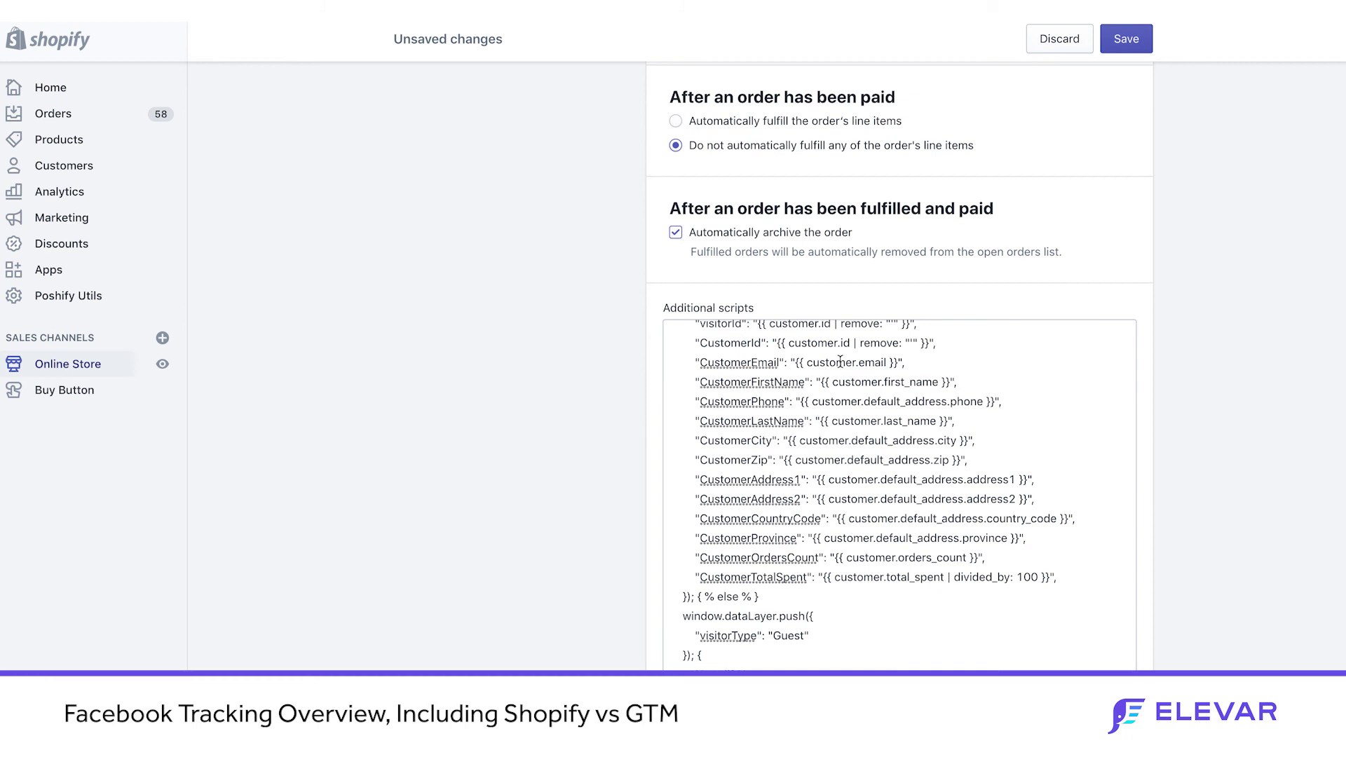
scroll(840, 360, "down", 1)
scroll(800, 457, "down", 2)
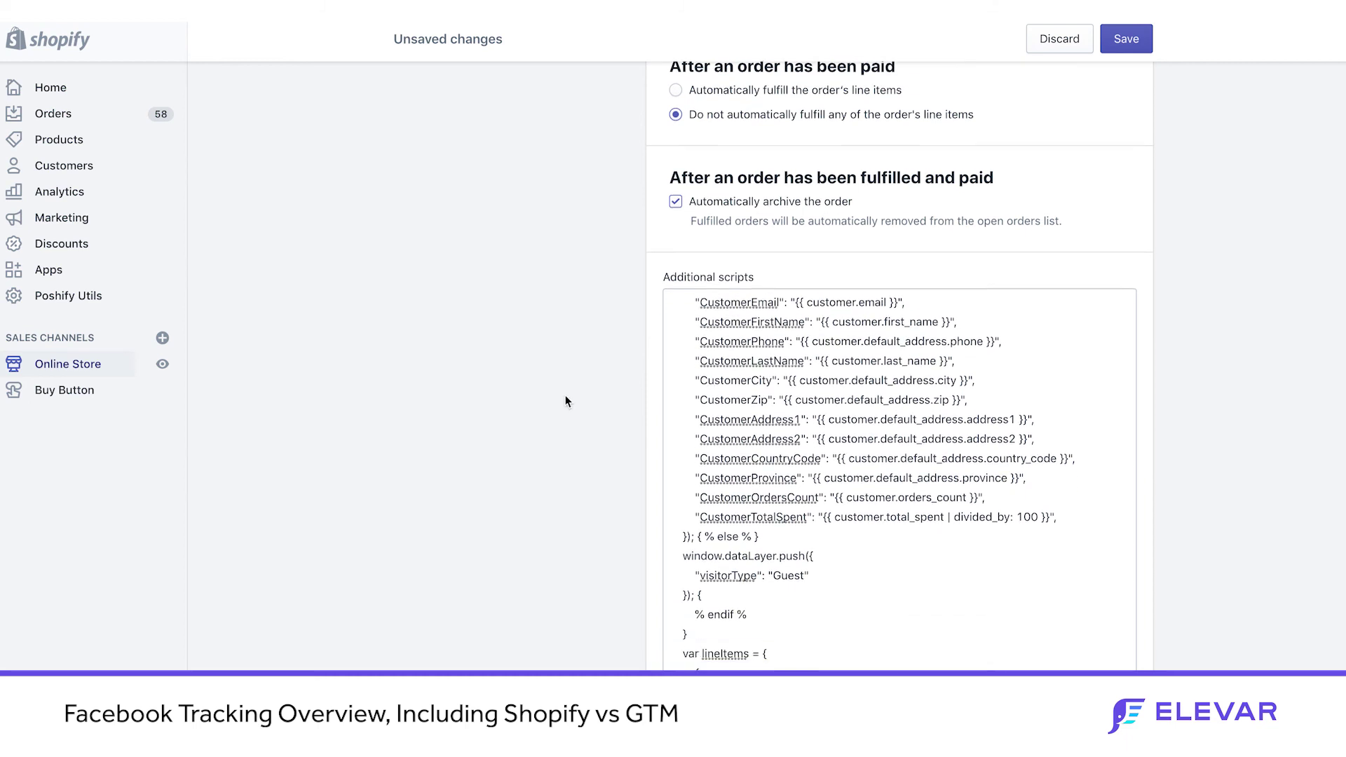
scroll(800, 457, "up", 3)
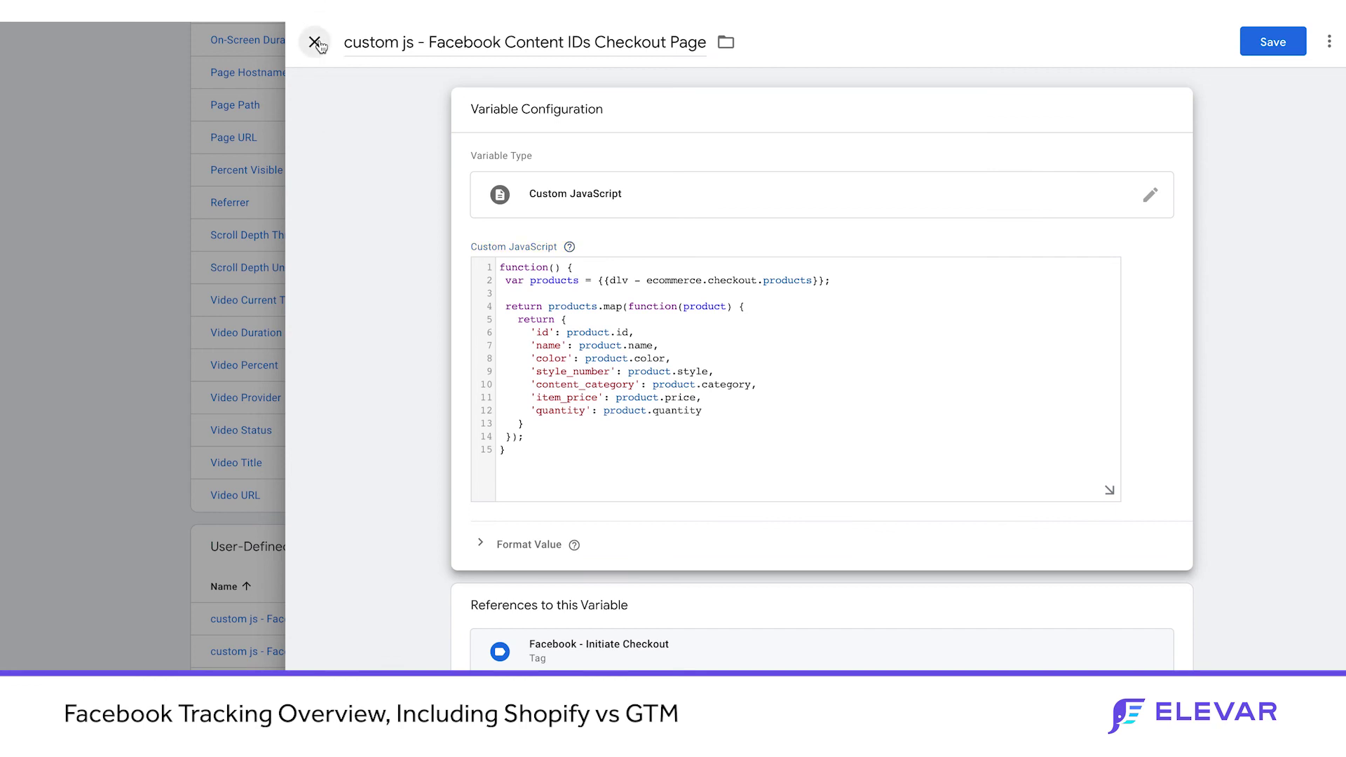
- In Tag Manager, close the Facebook Content IDs Checkout Page variable and discard its unsaved changes
left_click(315, 42)
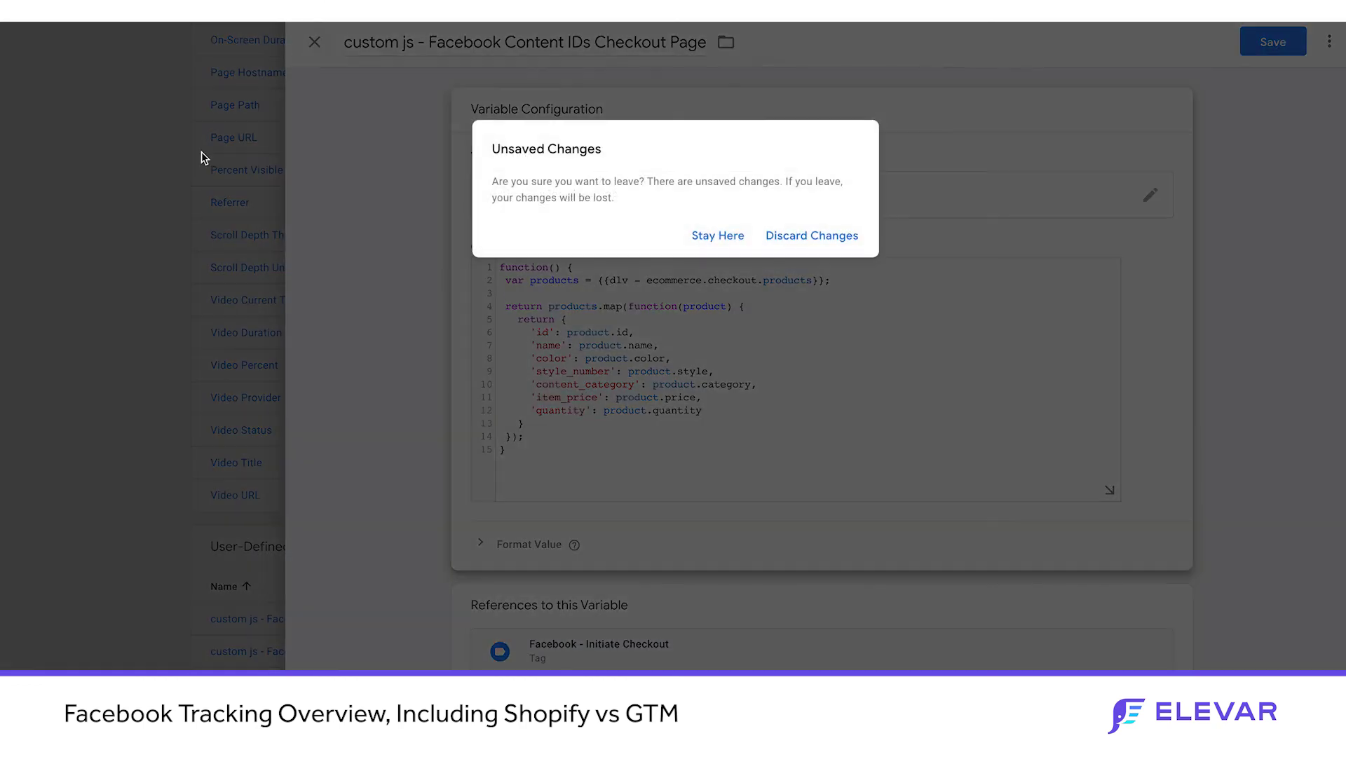
left_click(815, 234)
- Filter the Tag Manager tags by "face" and open the Facebook - Purchase tag
scroll(760, 457, "up", 3)
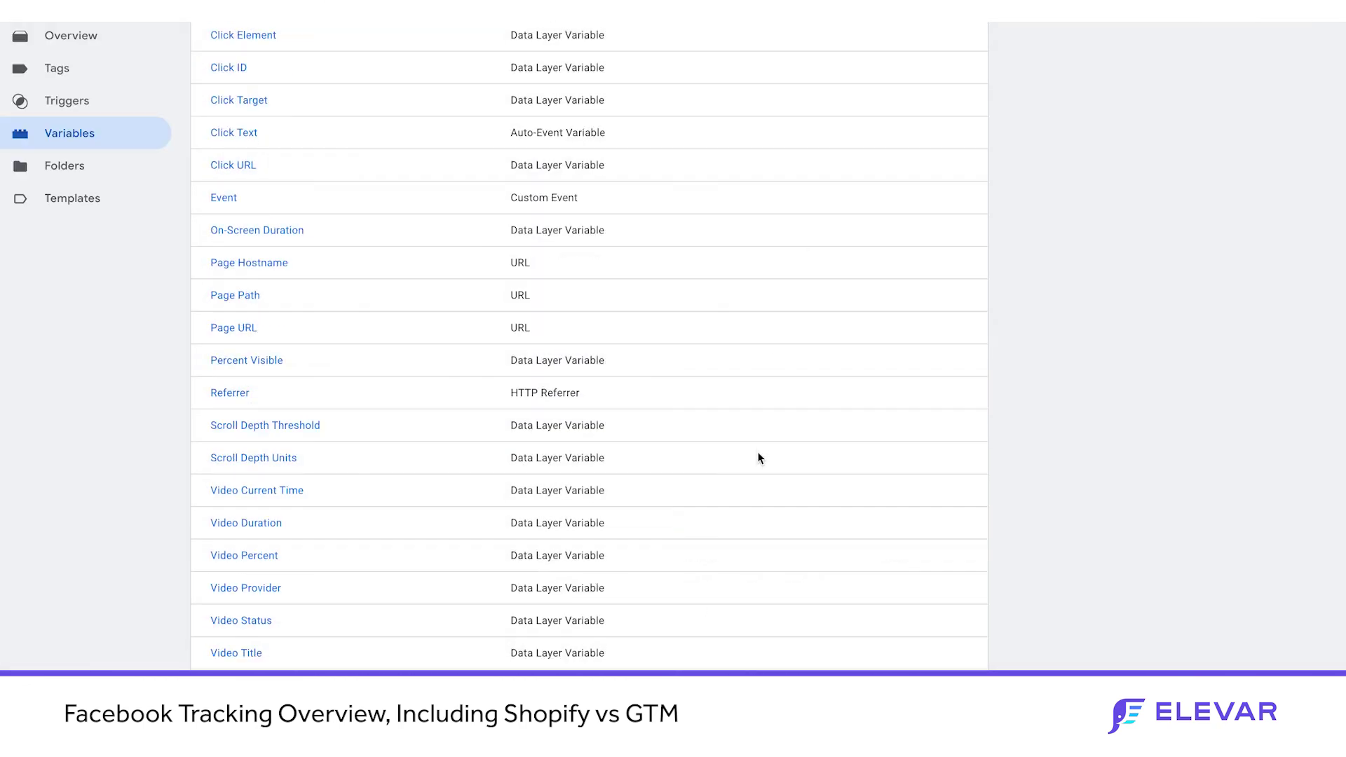
scroll(759, 458, "up", 3)
left_click(97, 280)
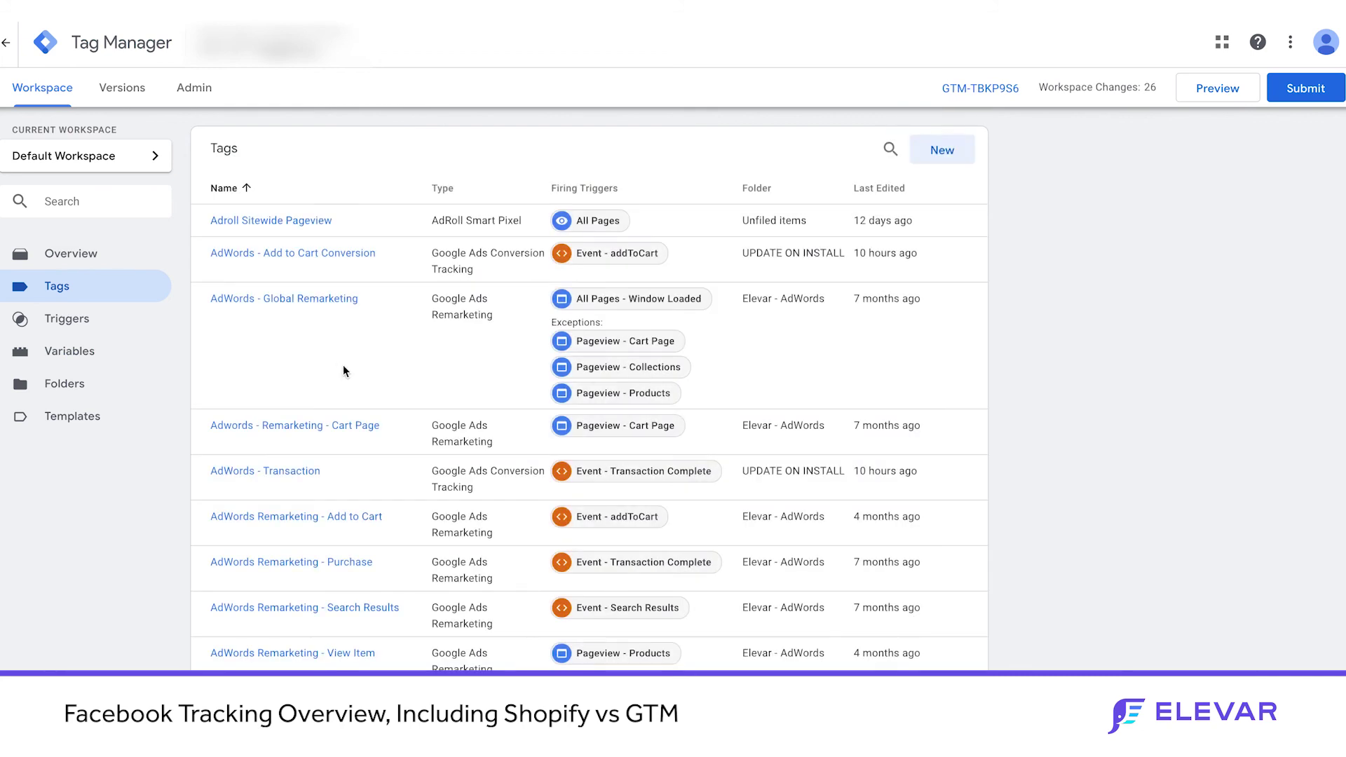
left_click(889, 149)
type("face")
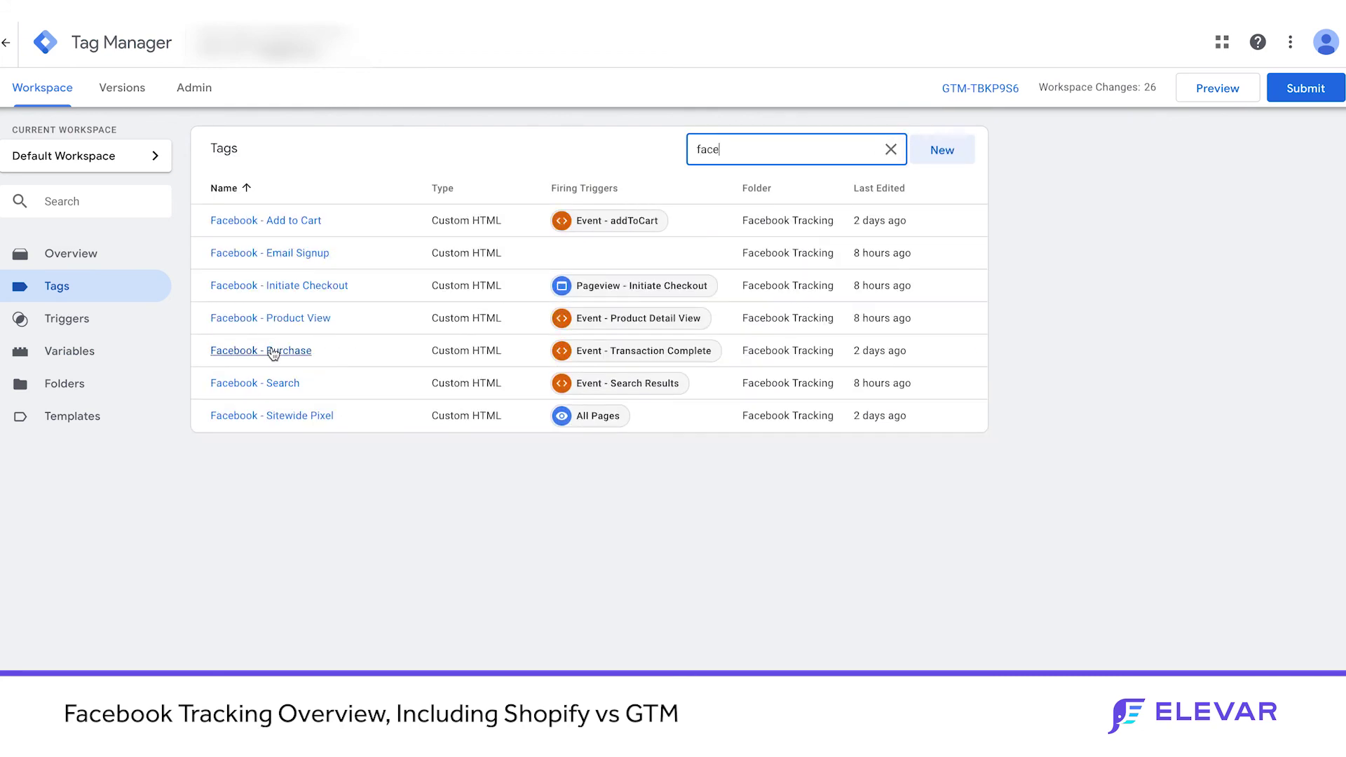
left_click(272, 351)
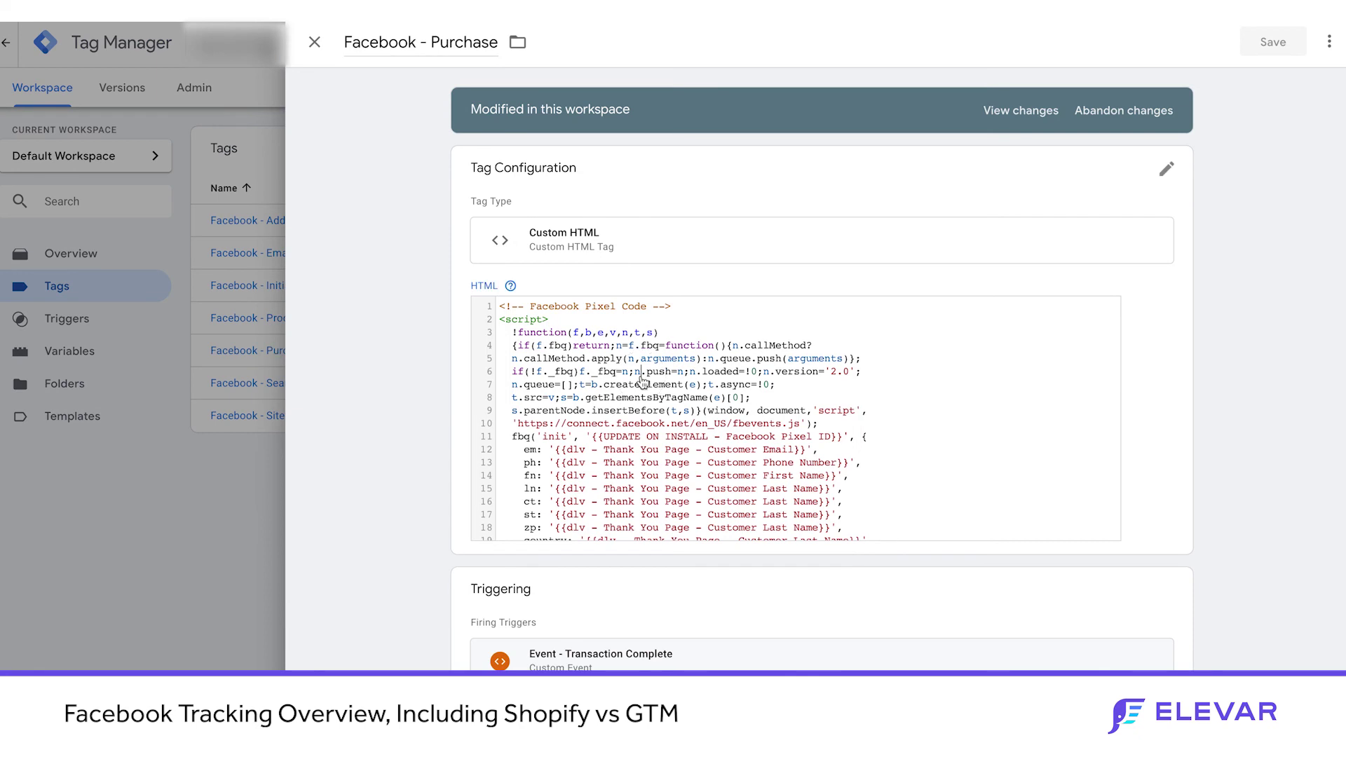
- In the Purchase tag's HTML, change the purchase event's fbq call to 'trackCustom' with the event name 'Purchase_AM'
scroll(641, 376, "down", 3)
left_click(574, 437)
type("Custom', 'Purchase', {")
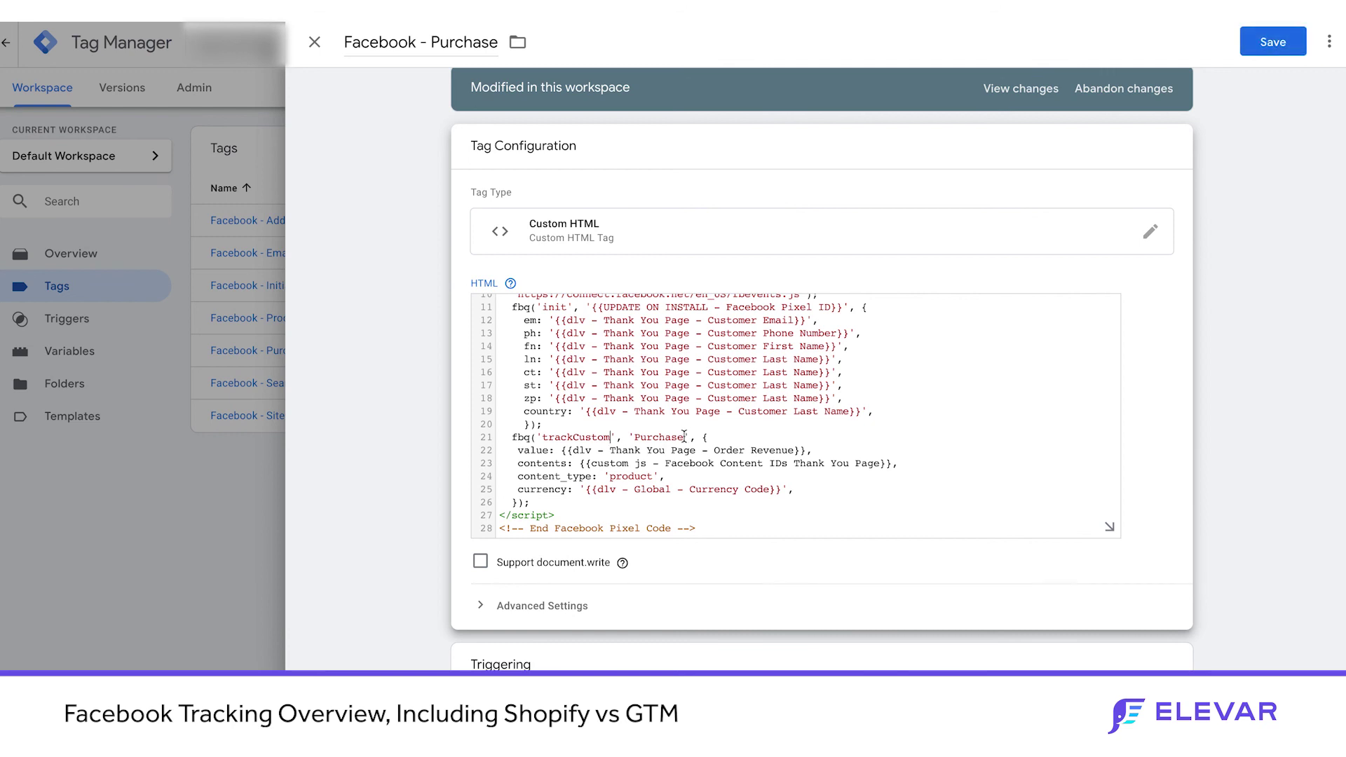
left_click(685, 437)
type("_AM")
double_click(569, 437)
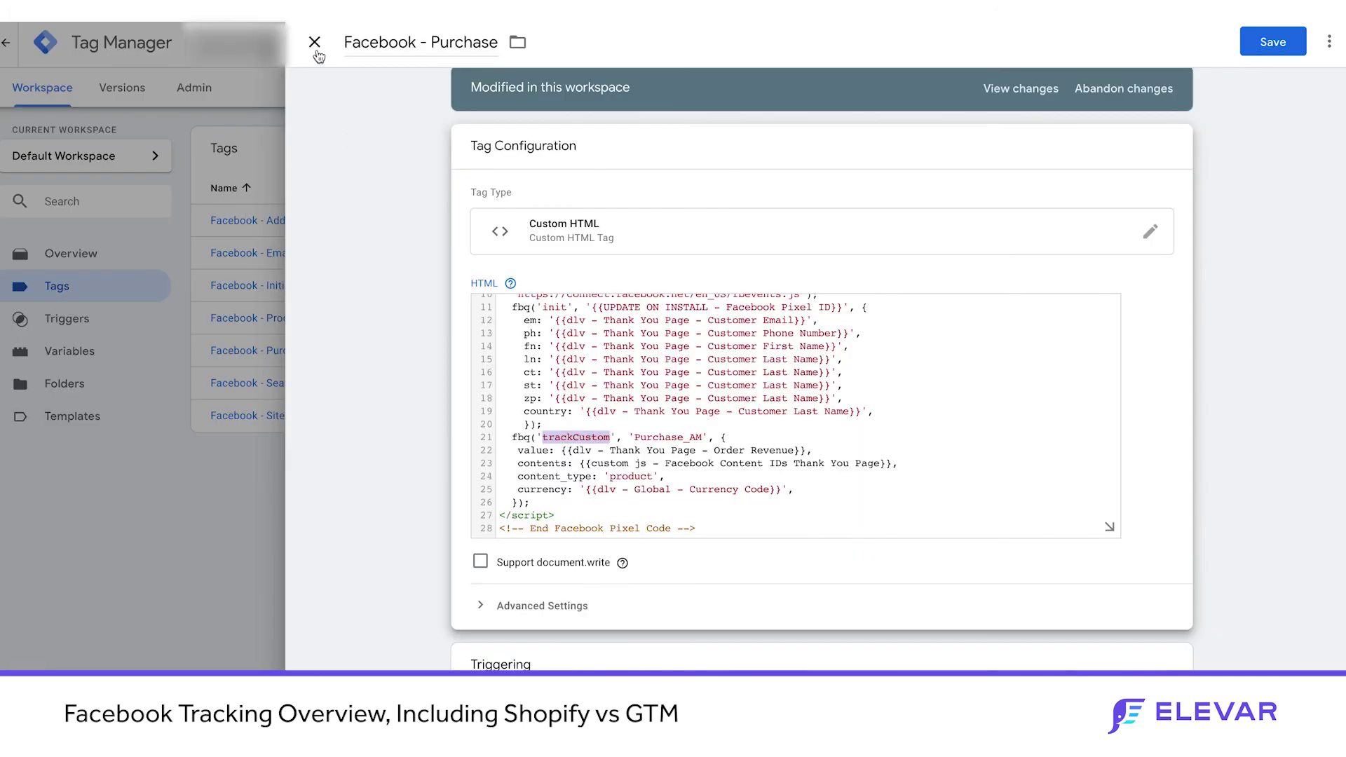
- Keep the Purchase tag open, view the configuration of its Event - Transaction Complete trigger, and close the trigger
left_click(315, 43)
left_click(635, 231)
left_click(1166, 665)
left_click(564, 291)
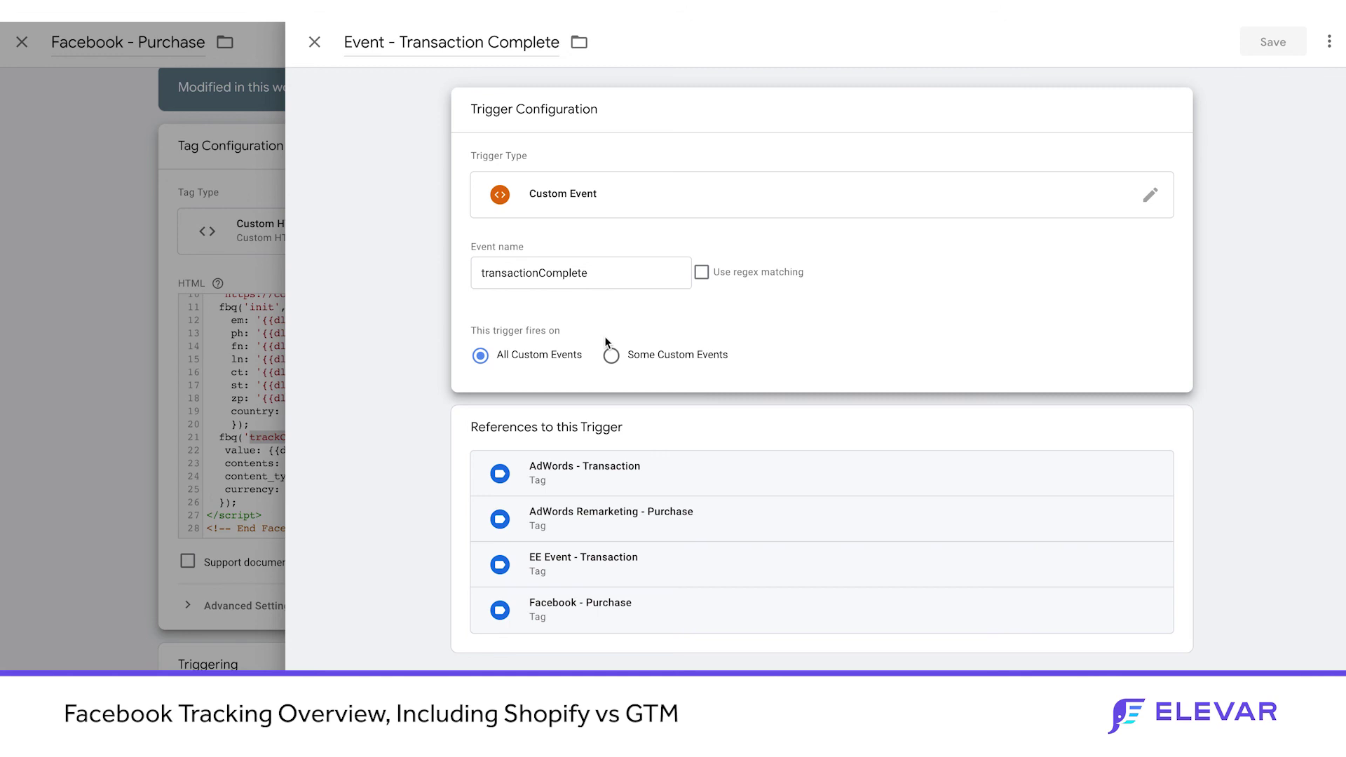
left_click(314, 42)
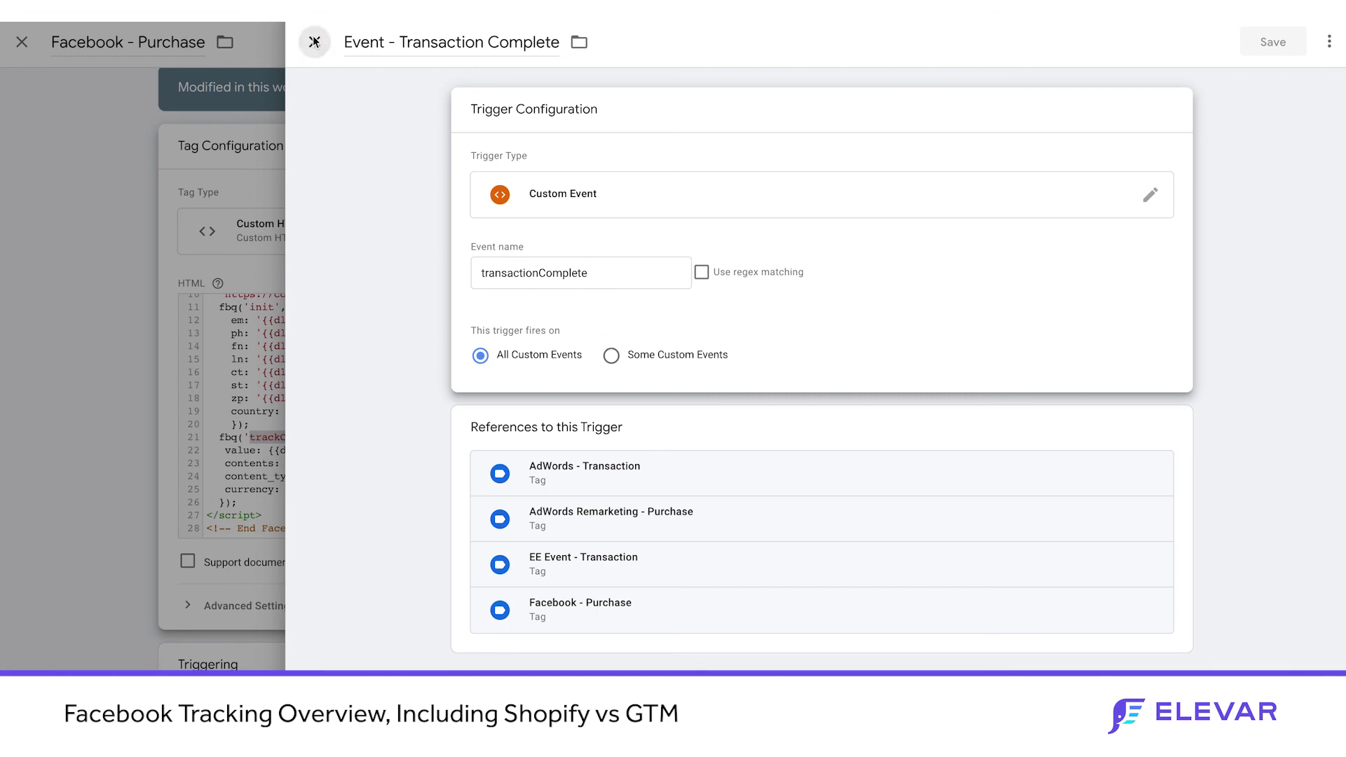